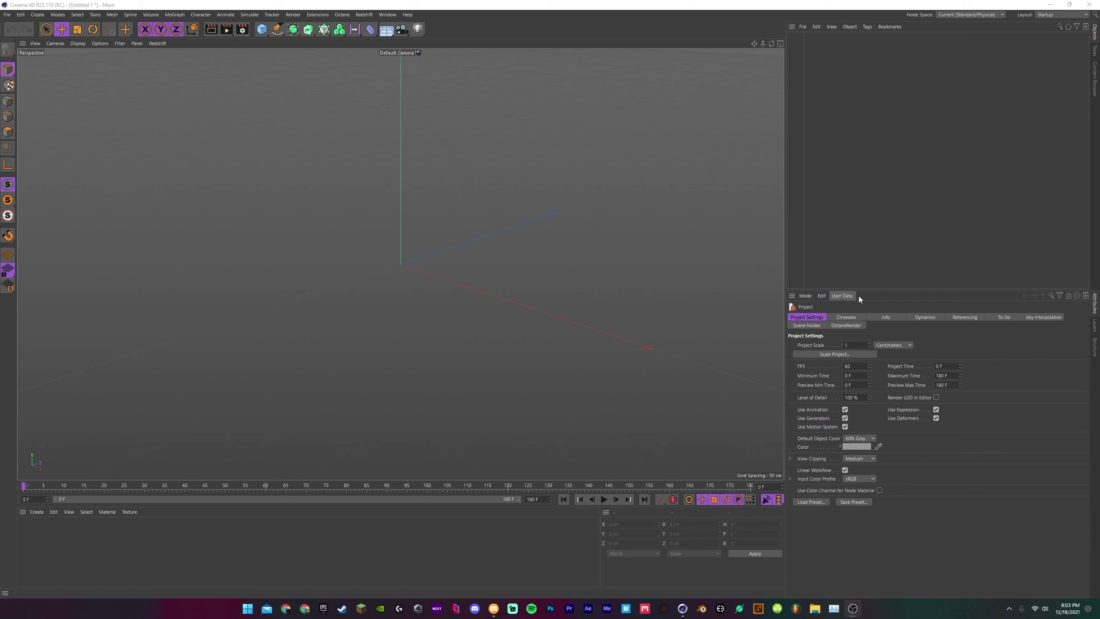
# Step: Add a MoText object to the empty scene that reads "cool text"
pyautogui.click(183, 14)
pyautogui.click(185, 6)
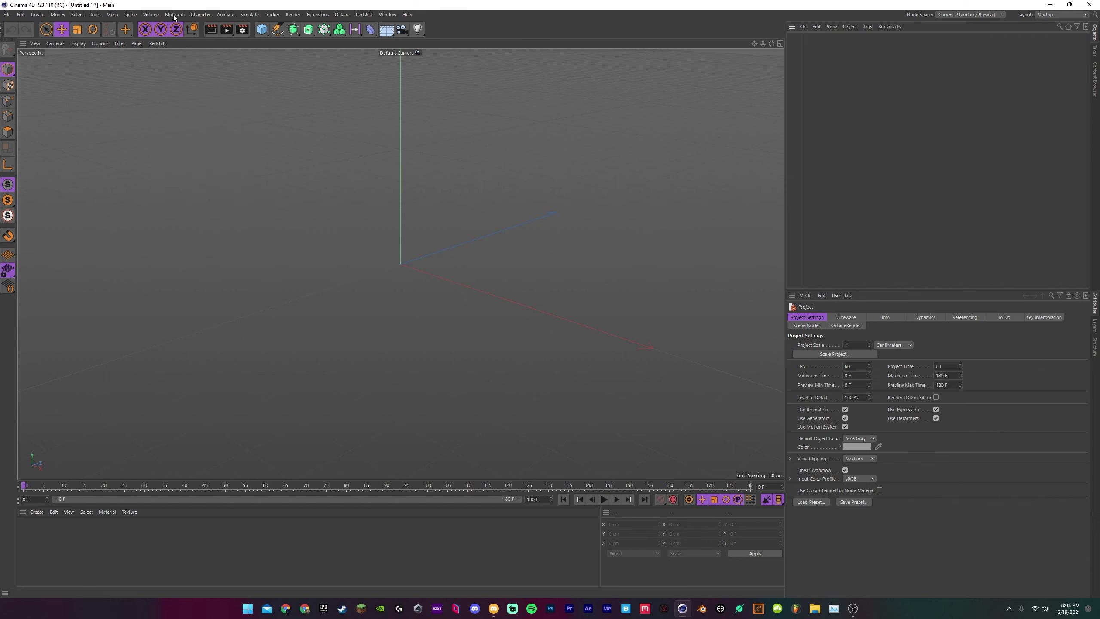
pyautogui.click(175, 15)
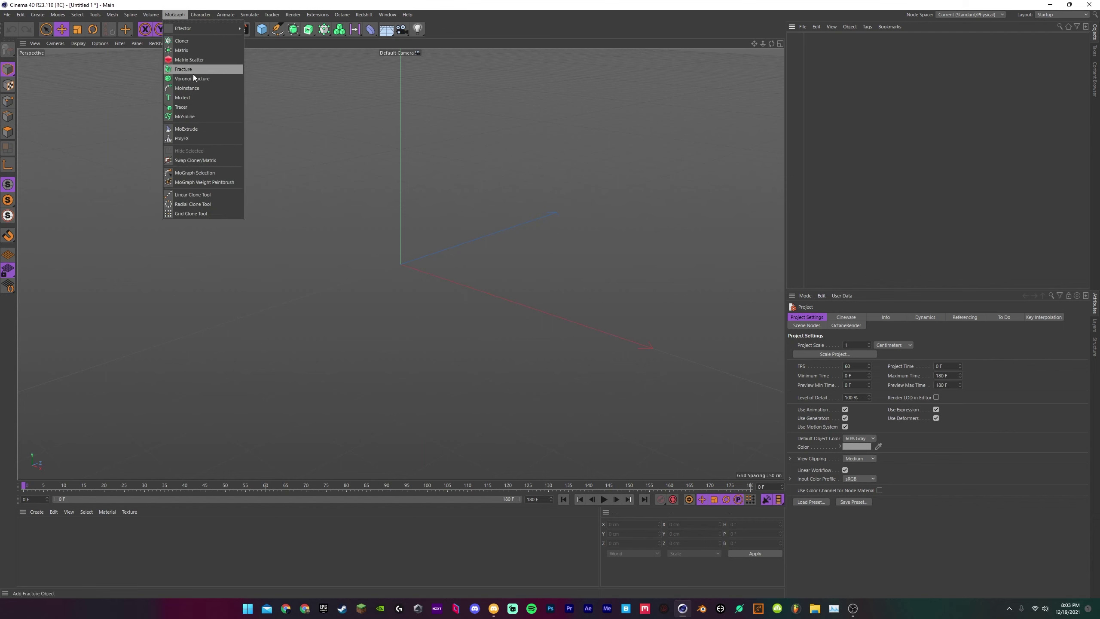
pyautogui.click(191, 97)
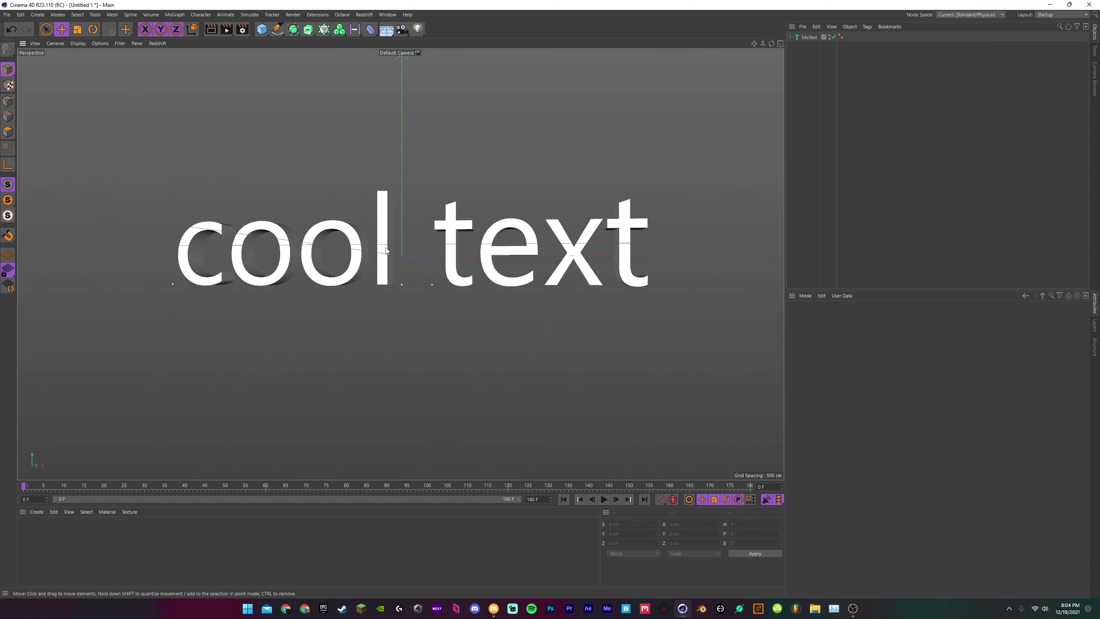
# Step: Add a rectangle spline to the scene
pyautogui.click(38, 14)
pyautogui.click(38, 17)
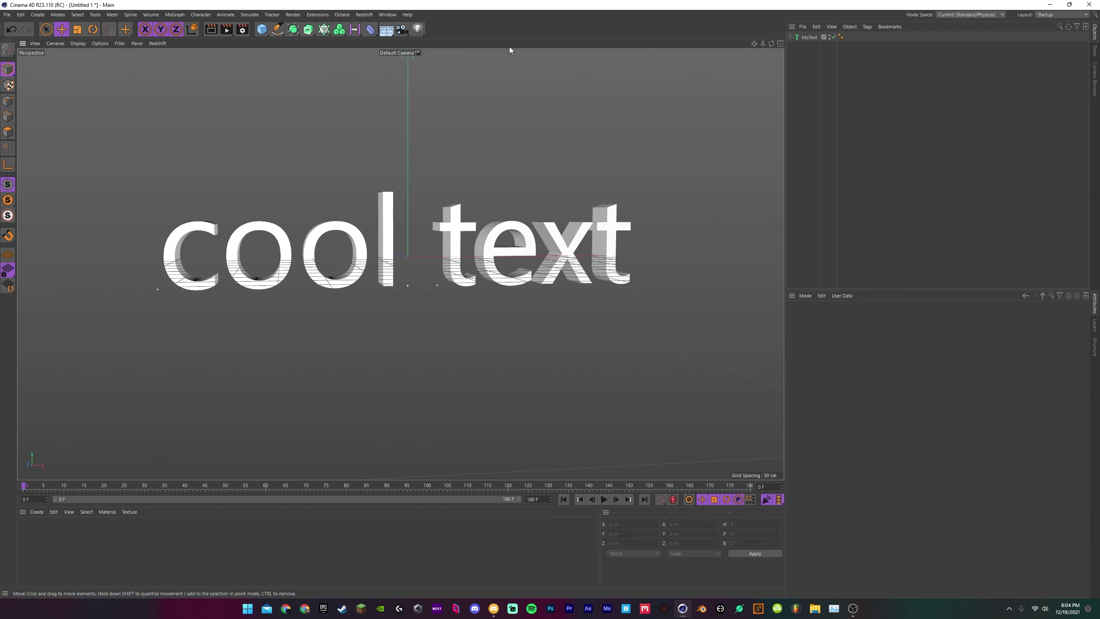
pyautogui.click(34, 17)
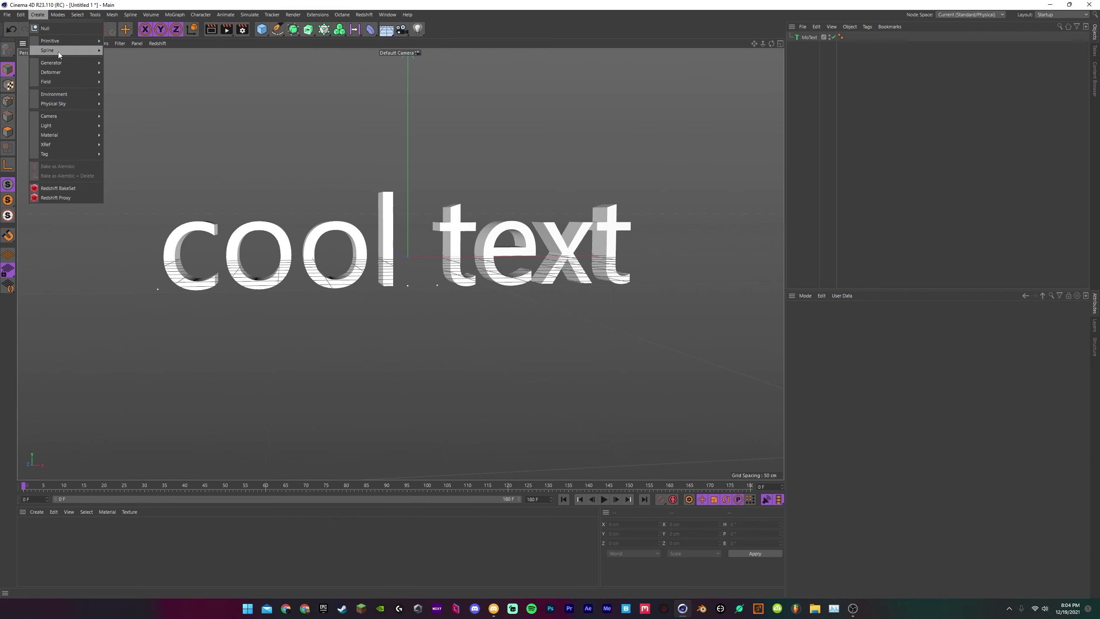
pyautogui.moveTo(65, 51)
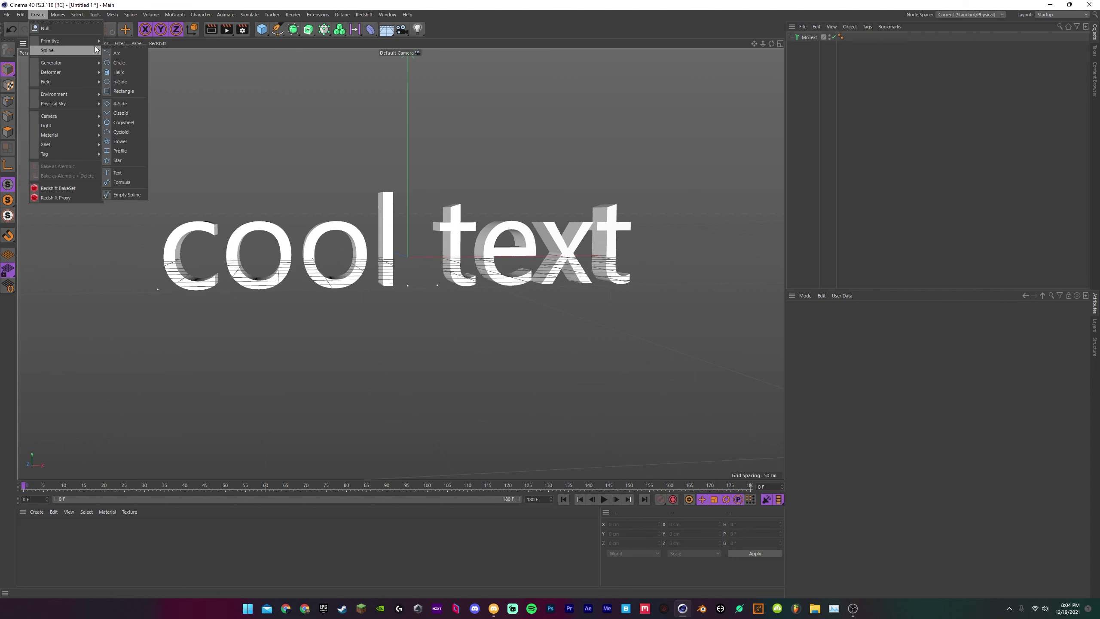
pyautogui.click(129, 91)
# Step: Add a circle spline and delete the rectangle spline
pyautogui.click(37, 14)
pyautogui.moveTo(65, 51)
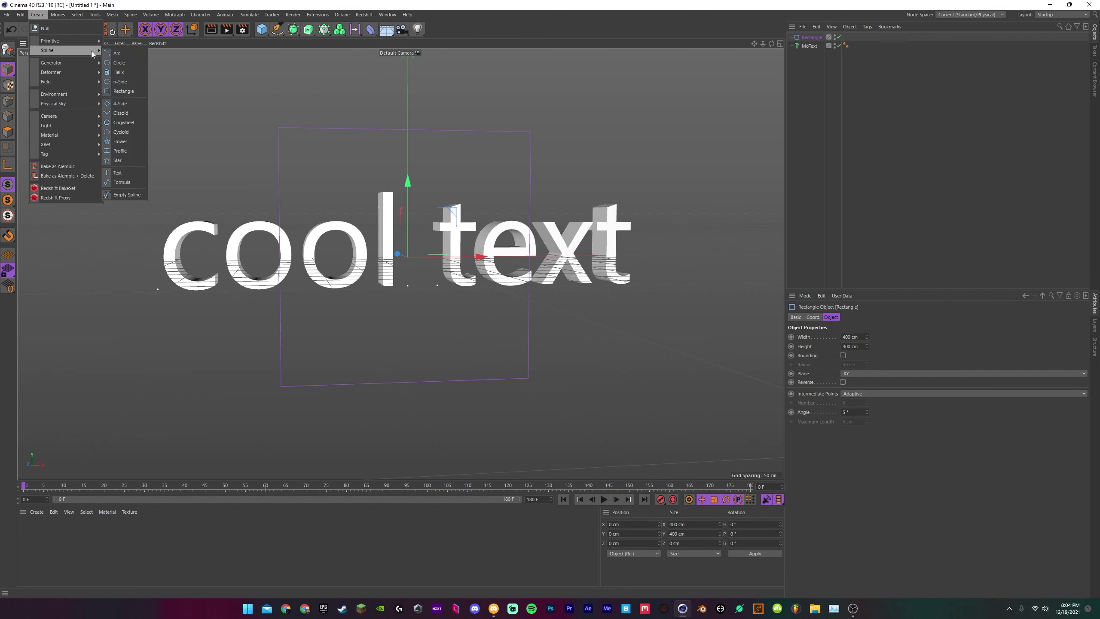
pyautogui.click(125, 62)
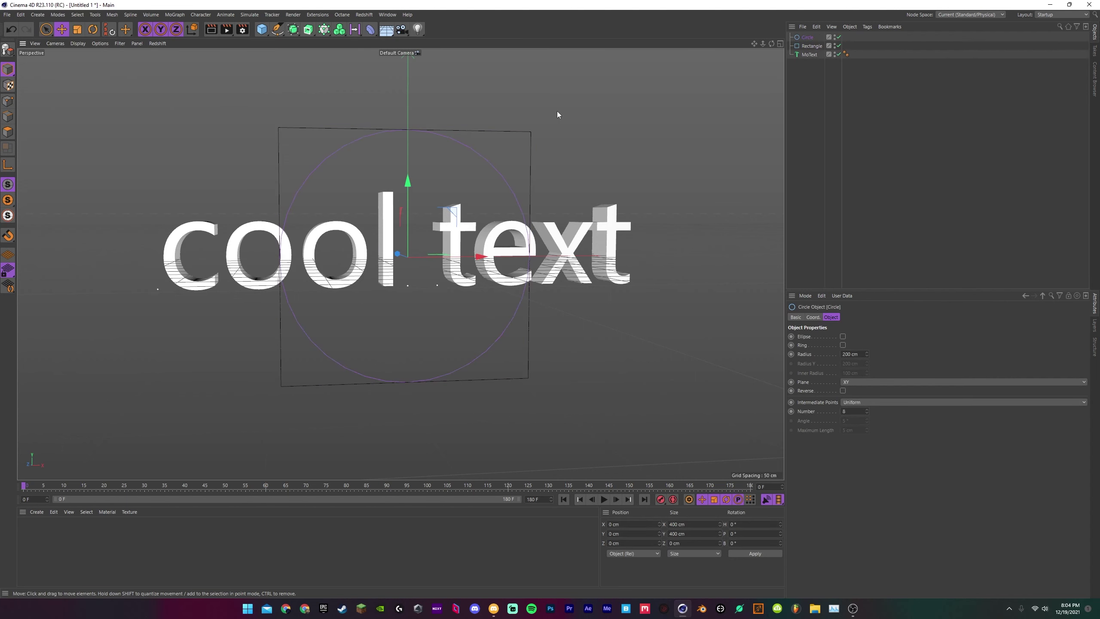
pyautogui.click(811, 45)
pyautogui.press('Delete')
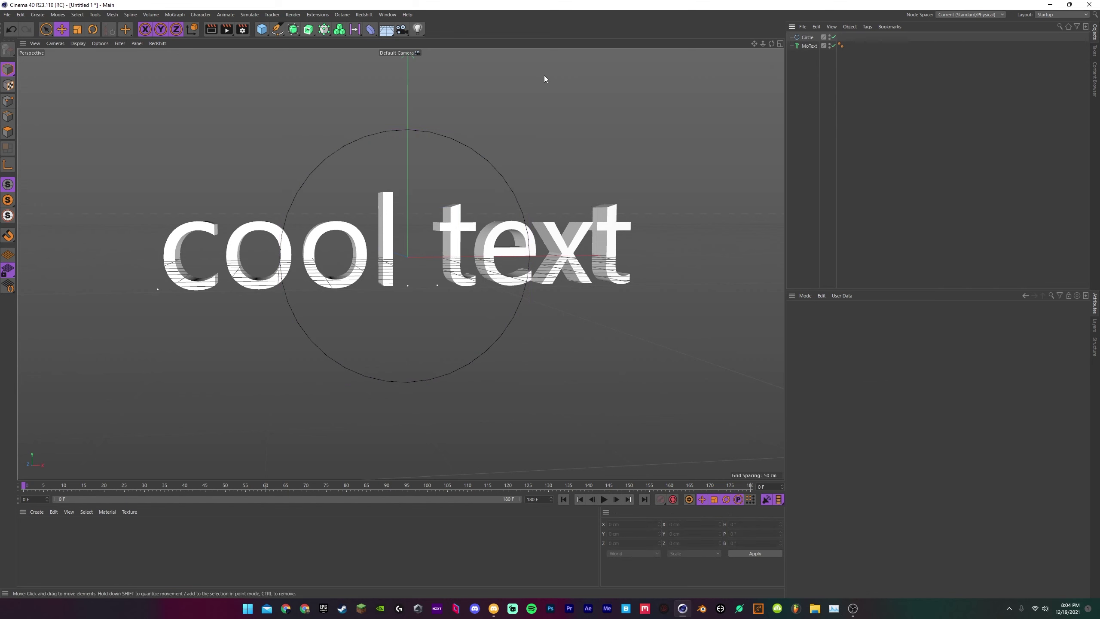
# Step: Create a camera and make it a child of the circle spline
pyautogui.click(799, 39)
pyautogui.click(402, 29)
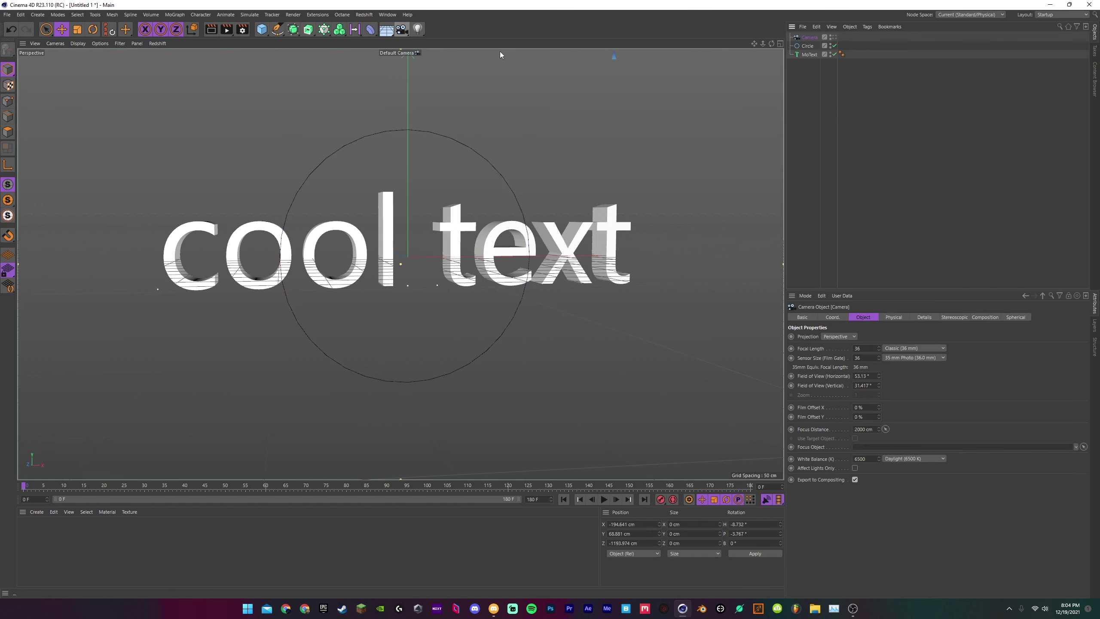
pyautogui.moveTo(806, 41); pyautogui.dragTo(805, 47)
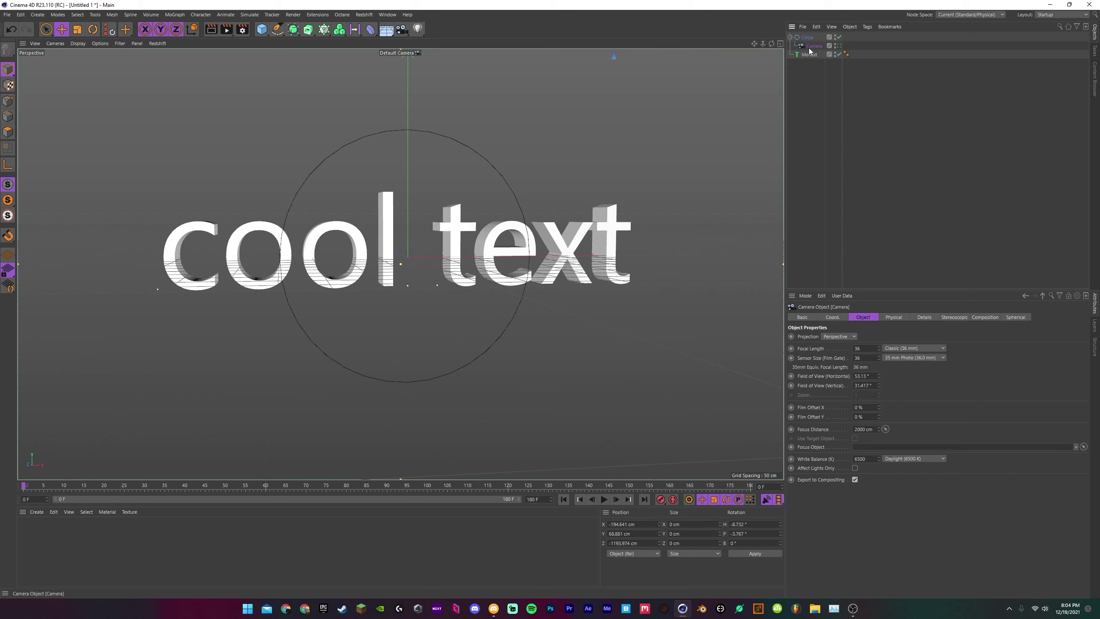
# Step: Reset the camera's coordinates so that position X, Y, Z and rotation H, P, B are all 0
pyautogui.click(832, 316)
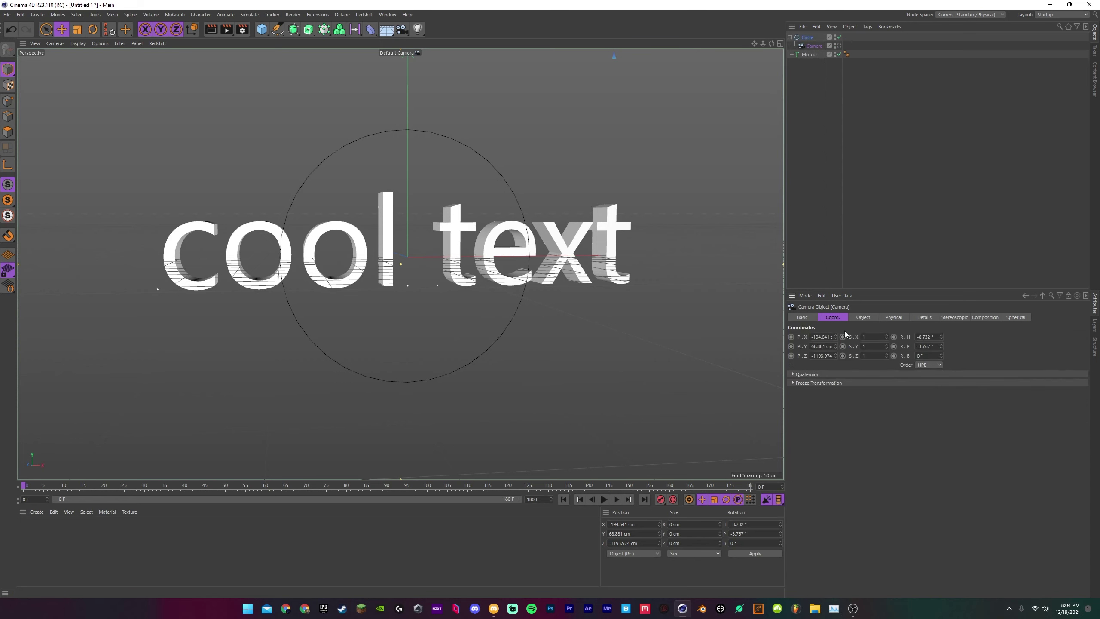
pyautogui.write('0')
pyautogui.doubleClick(820, 347)
pyautogui.write('0')
pyautogui.doubleClick(823, 356)
pyautogui.write('0')
pyautogui.doubleClick(926, 337)
pyautogui.write('0')
pyautogui.click(926, 355)
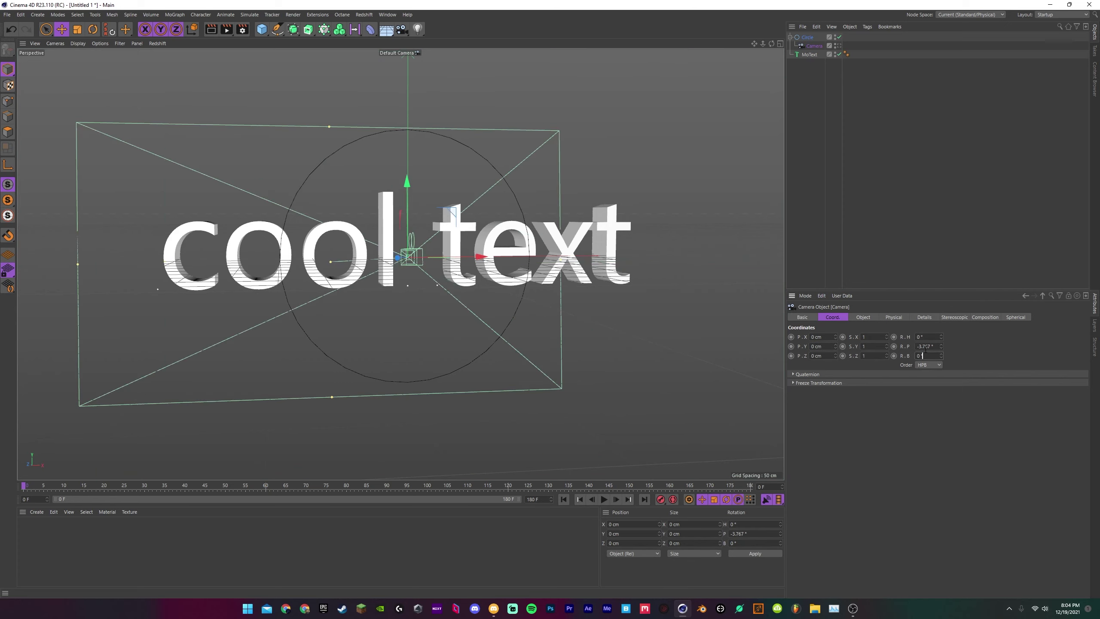
pyautogui.write('0')
pyautogui.click(965, 346)
pyautogui.keyDown('alt'); pyautogui.moveTo(383, 260); pyautogui.dragTo(409, 274); pyautogui.keyUp('alt')
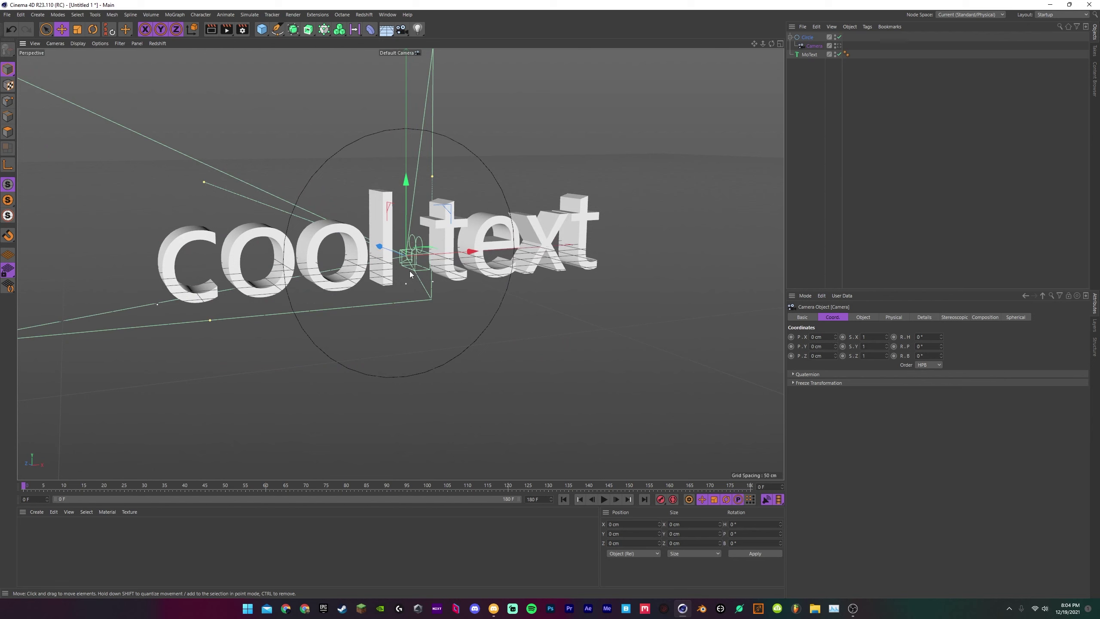
# Step: Set the camera's focal length to 22 mm
pyautogui.click(863, 317)
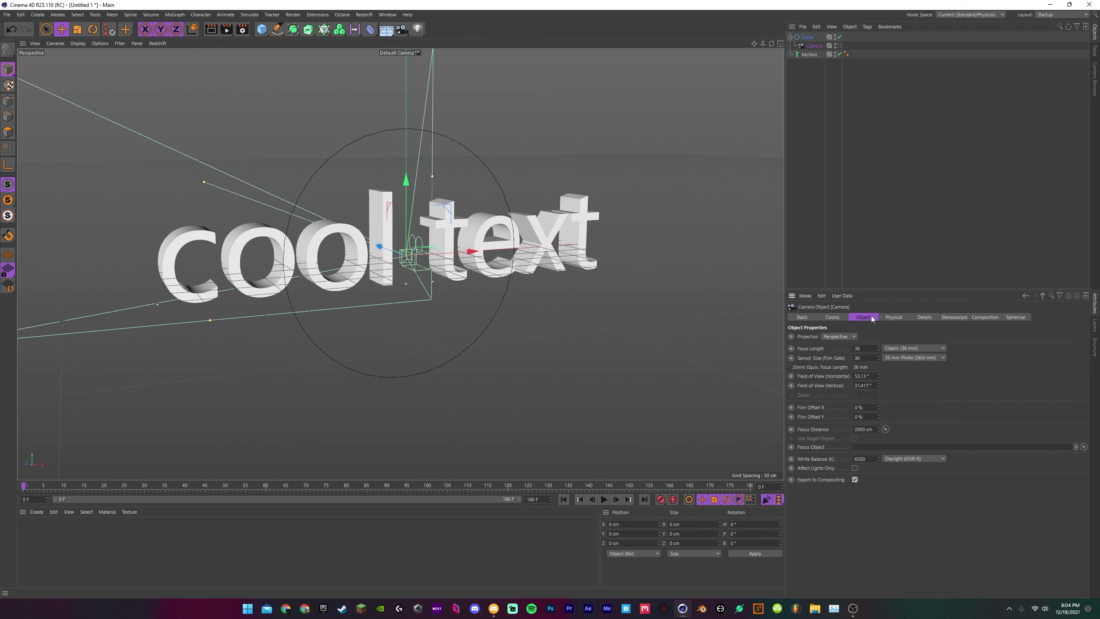
pyautogui.write('22')
pyautogui.press('Return')
pyautogui.moveTo(878, 348); pyautogui.dragTo(879, 303)
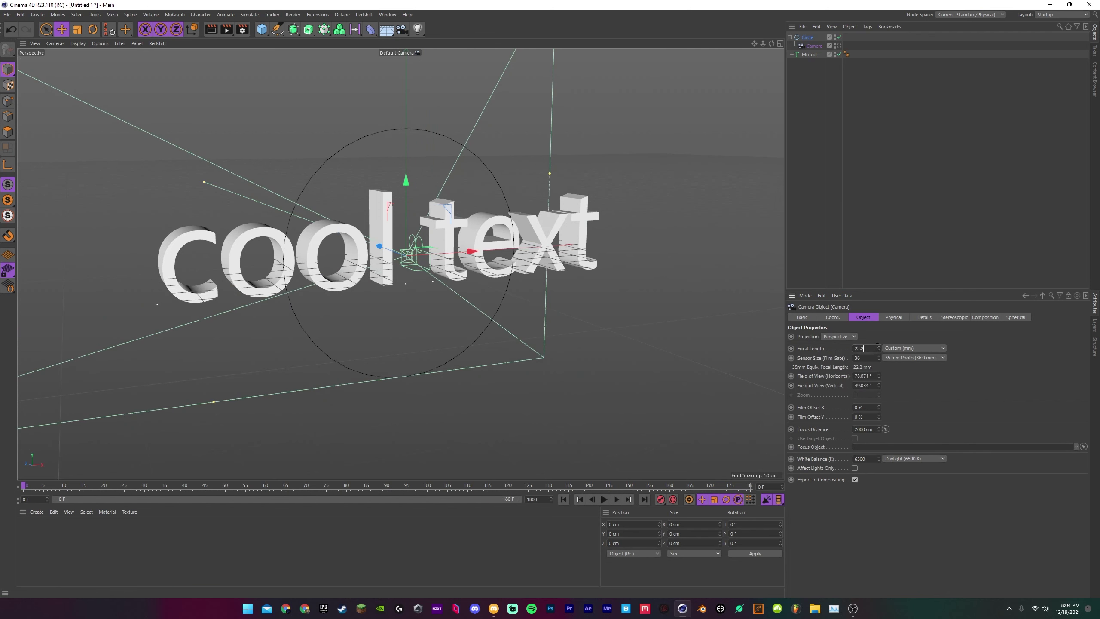
pyautogui.write('2')
pyautogui.press('Return')
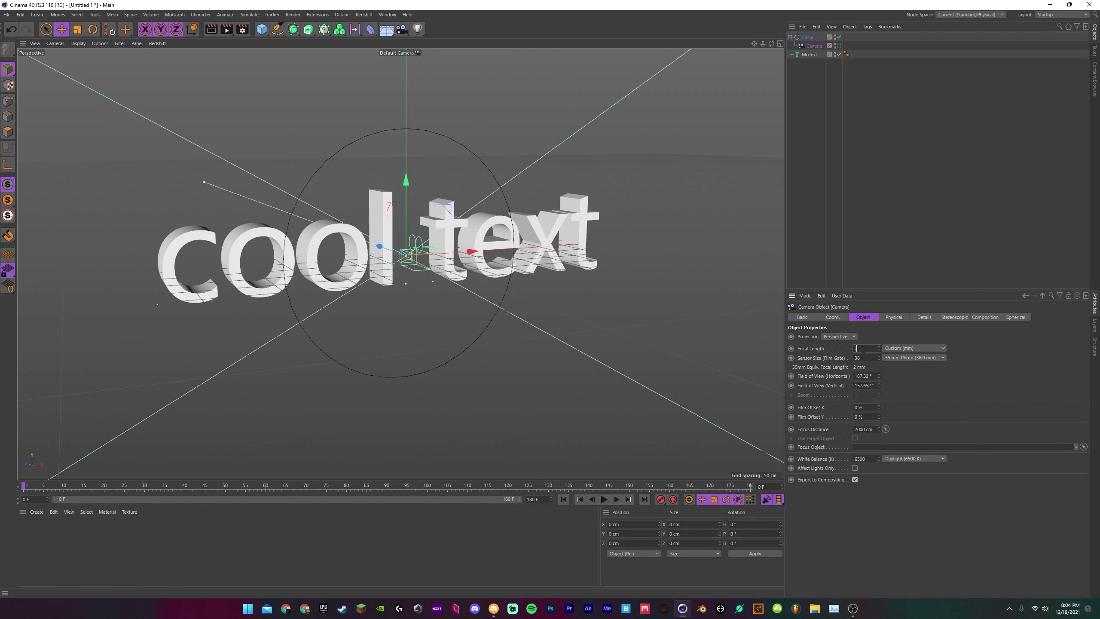
pyautogui.write('2')
pyautogui.click(849, 209)
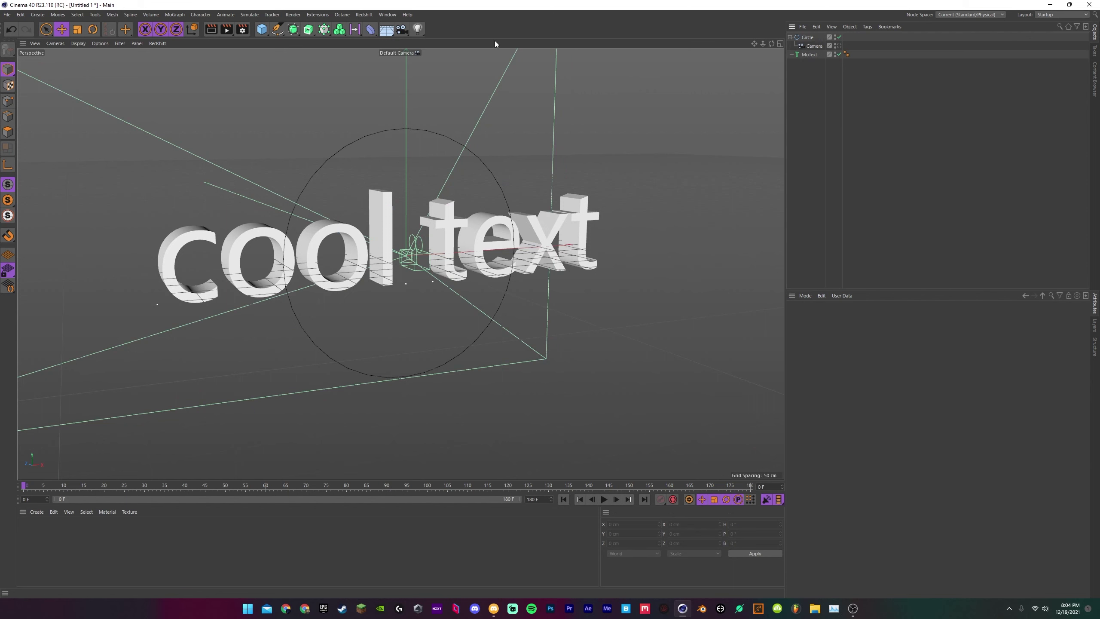
# Step: Group the camera under a new null inside the circle and expand the null in the hierarchy
pyautogui.click(811, 46)
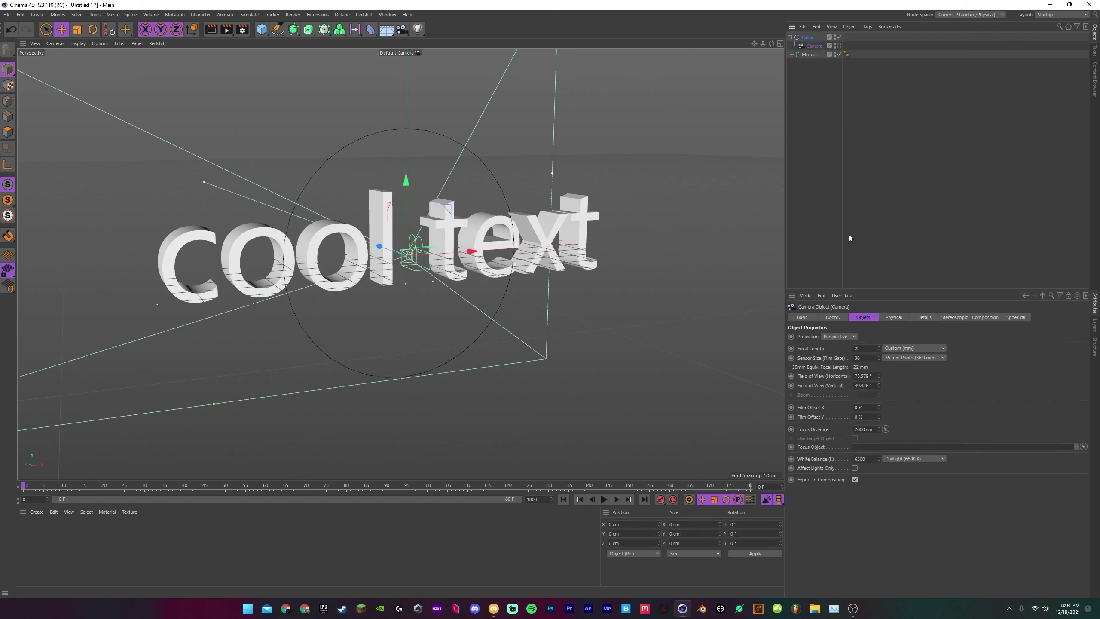
pyautogui.hotkey('alt', 'g')
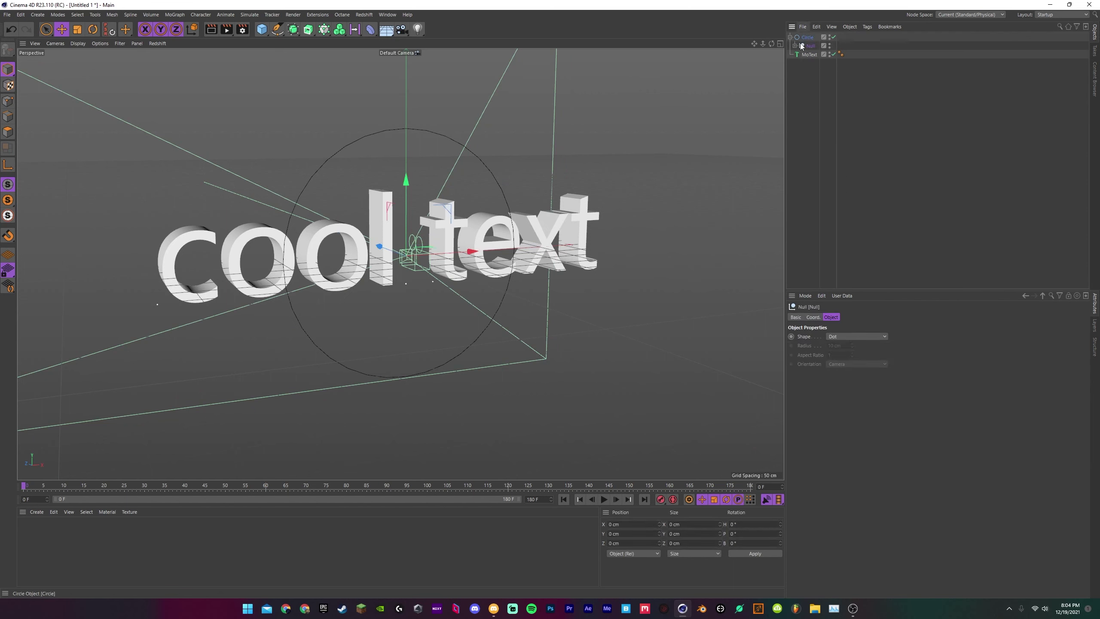
pyautogui.moveTo(837, 70); pyautogui.dragTo(858, 69)
pyautogui.click(795, 46)
# Step: Try adding a separate null object and moving it into the circle's hierarchy, and undo the attempt
pyautogui.click(38, 16)
pyautogui.click(36, 28)
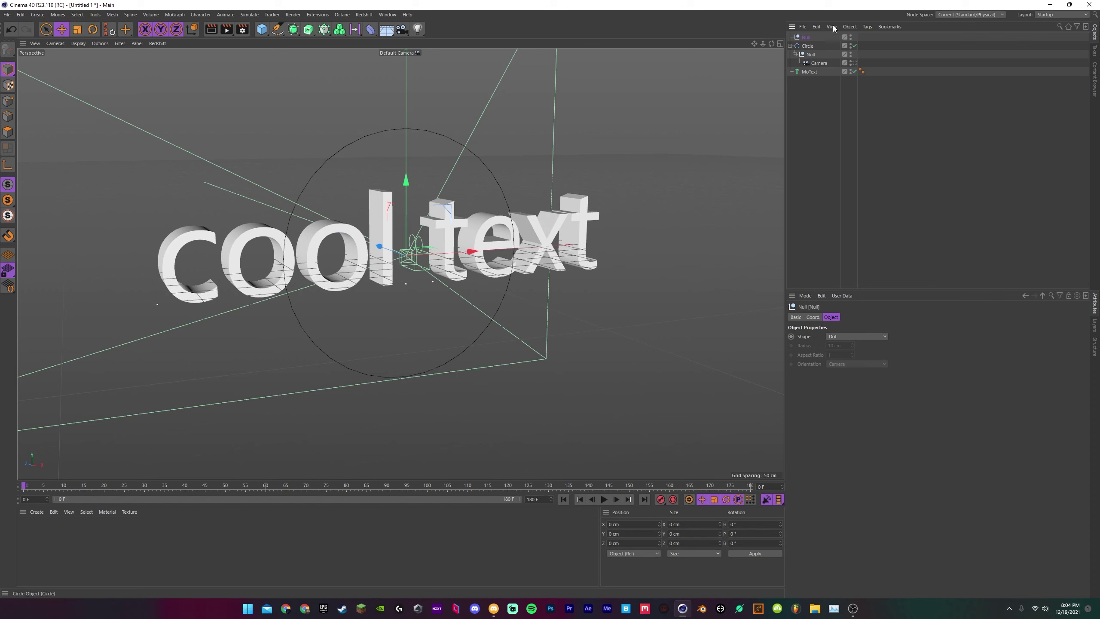
pyautogui.moveTo(807, 37); pyautogui.dragTo(818, 55)
pyautogui.hotkey('ctrl', 'z')
pyautogui.hotkey('ctrl', 'z')
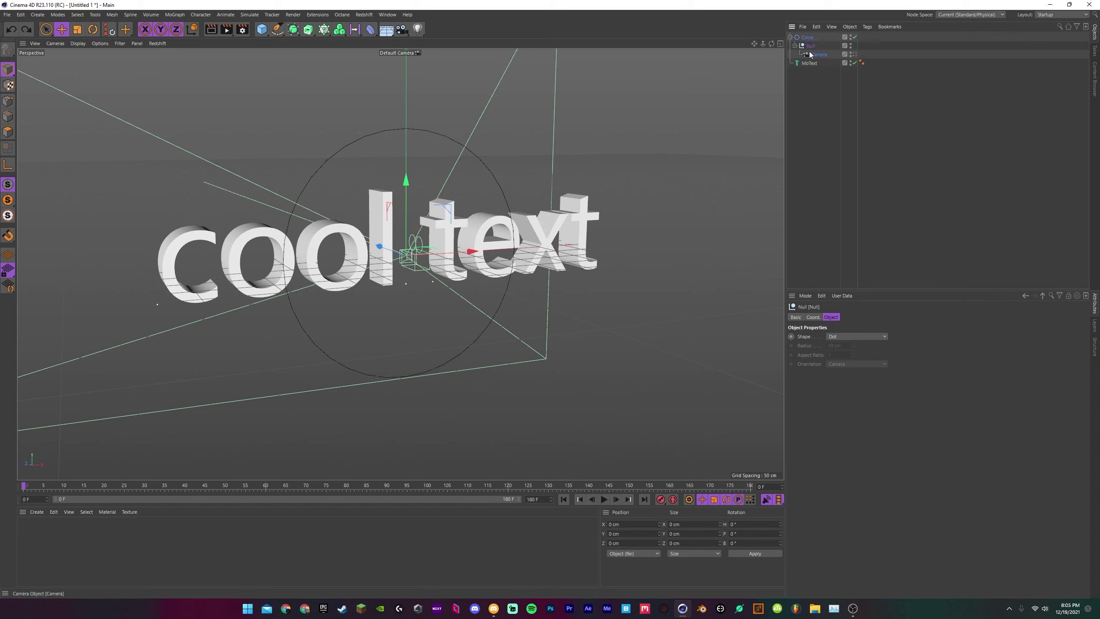
# Step: Move the null holding the camera to -920 cm on Z and look through the camera
pyautogui.click(818, 55)
pyautogui.click(811, 46)
pyautogui.click(819, 318)
pyautogui.moveTo(835, 356); pyautogui.dragTo(514, 281)
pyautogui.scroll(-3, 430, 252)
pyautogui.keyDown('alt'); pyautogui.moveTo(429, 252); pyautogui.dragTo(347, 256); pyautogui.keyUp('alt')
pyautogui.click(853, 55)
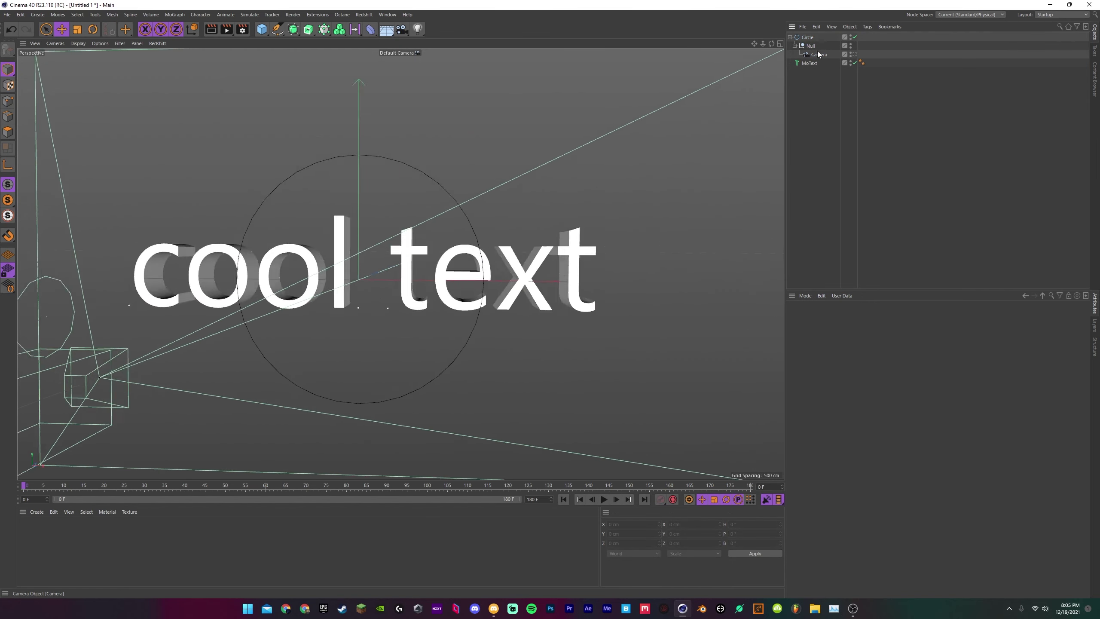
pyautogui.moveTo(836, 359); pyautogui.dragTo(844, 301)
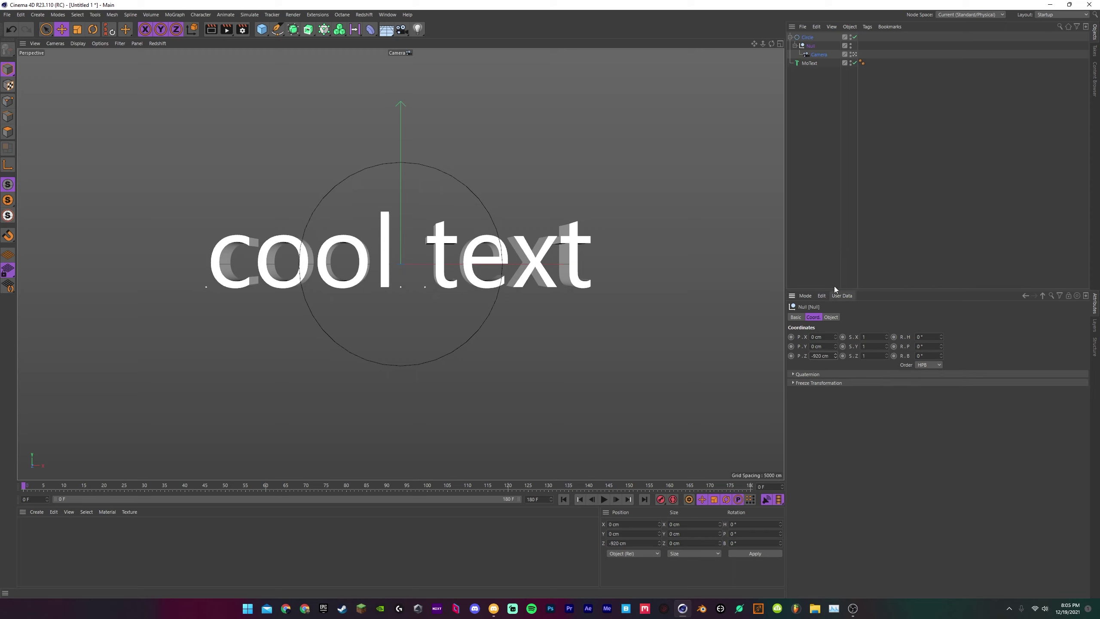
# Step: Keyframe the null's Z position at frame 0 and again at frame 78 with -609 cm, then scrub through the move
pyautogui.click(790, 356)
pyautogui.click(339, 484)
pyautogui.moveTo(835, 356); pyautogui.dragTo(835, 306)
pyautogui.click(791, 356)
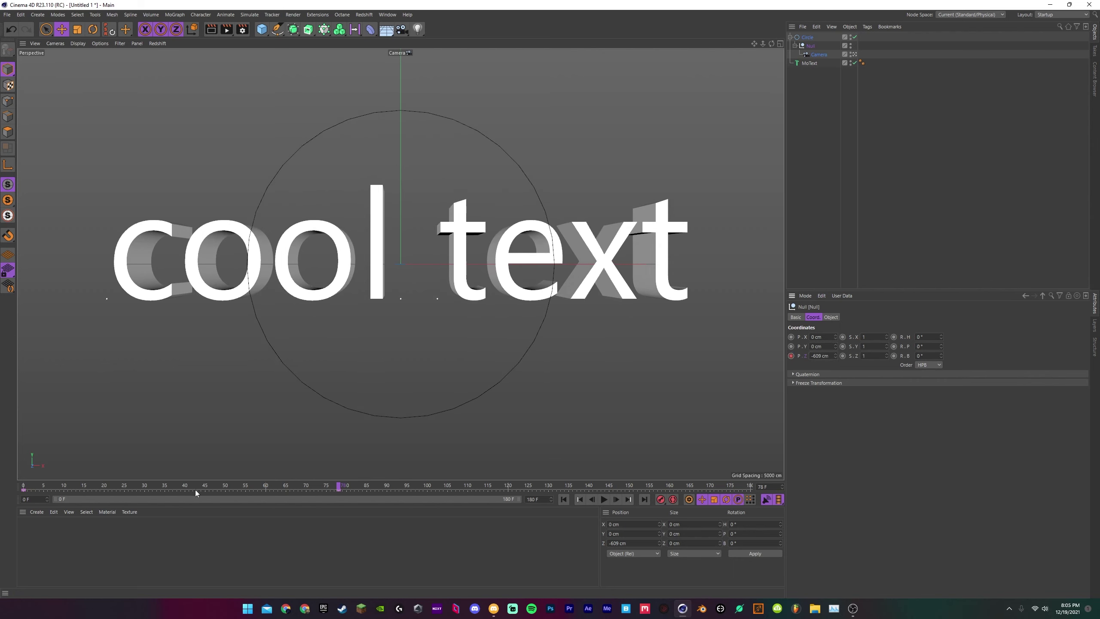
pyautogui.moveTo(200, 487); pyautogui.dragTo(124, 486)
pyautogui.click(899, 125)
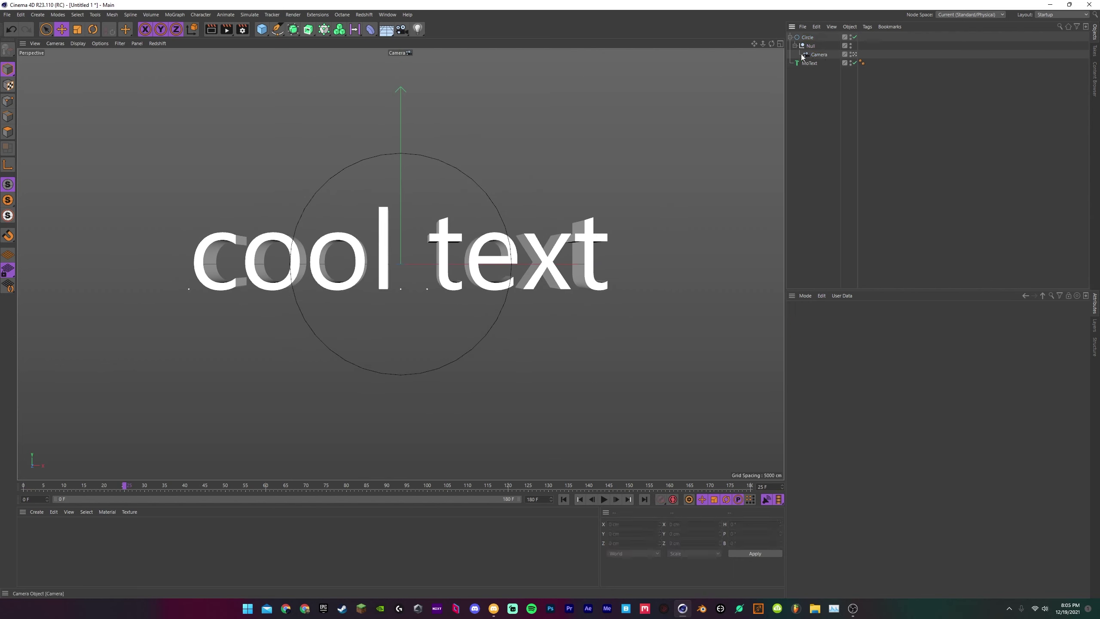
# Step: Add a Vibrate animation tag to the camera
pyautogui.click(803, 55)
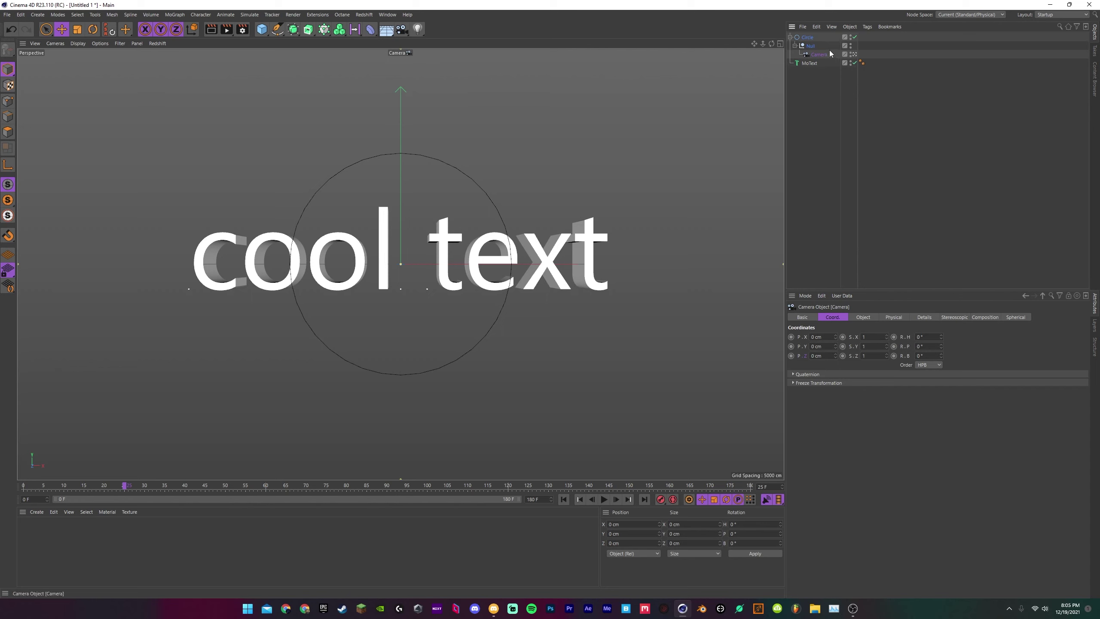
pyautogui.click(867, 28)
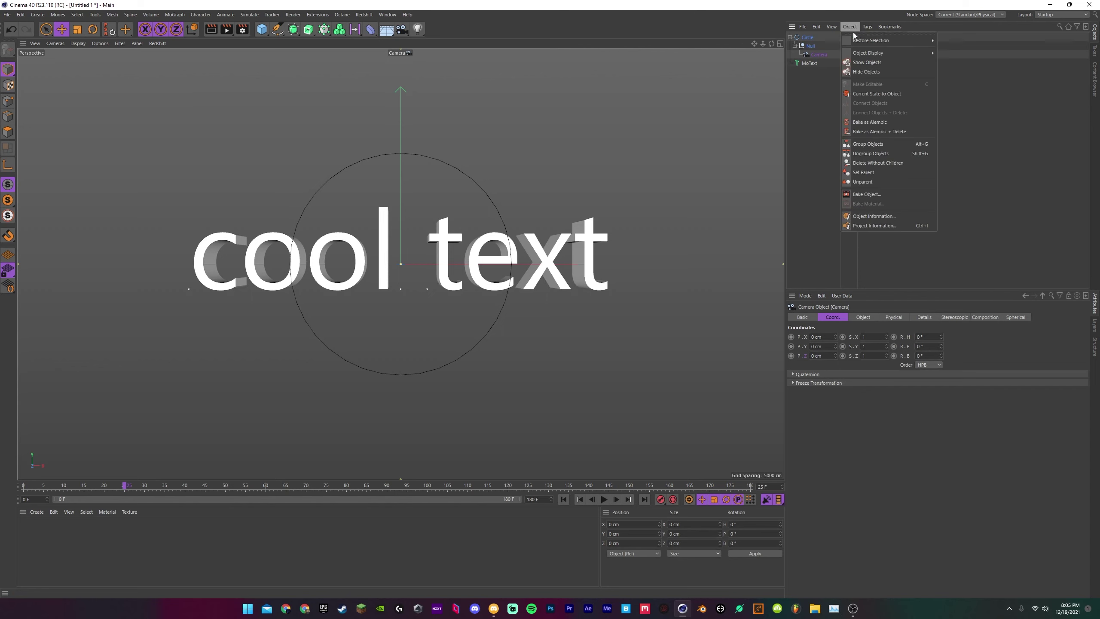
pyautogui.moveTo(875, 41)
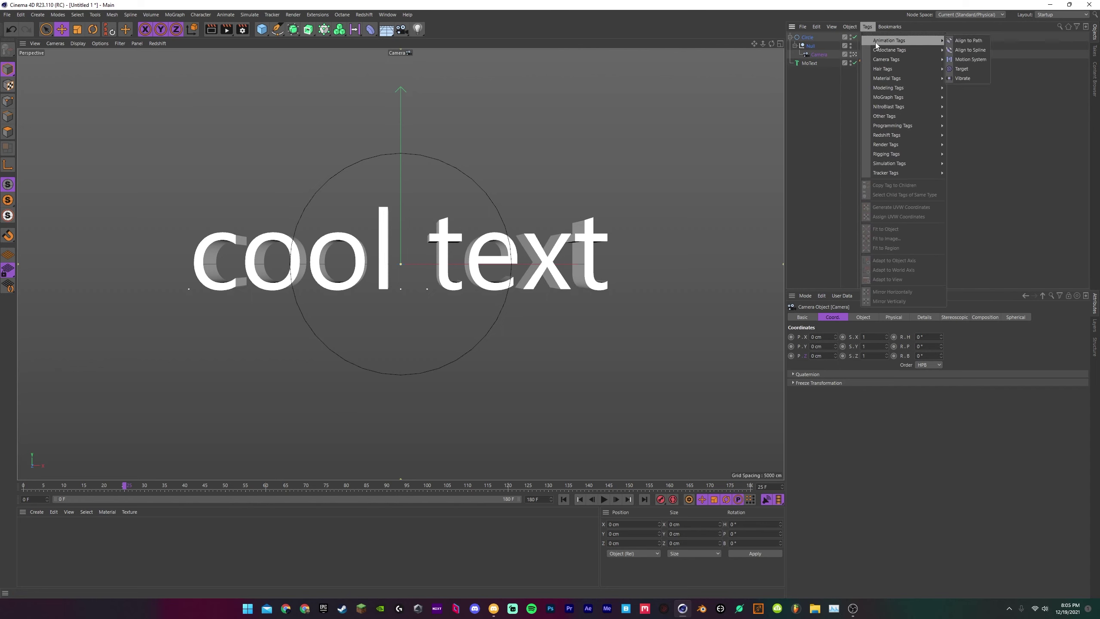
pyautogui.click(964, 77)
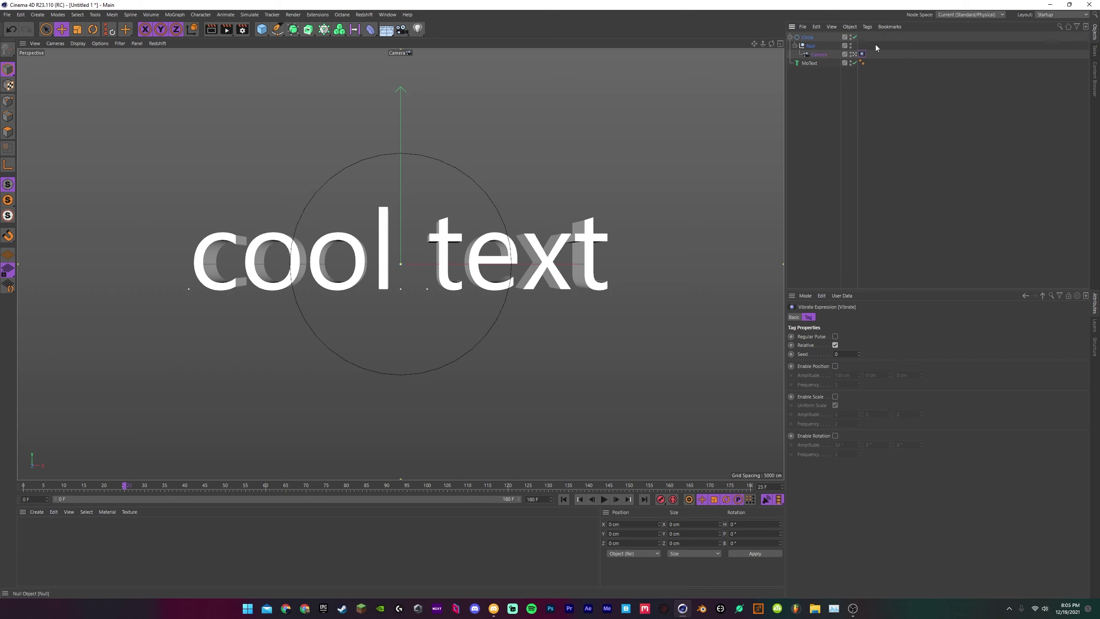
# Step: Enable rotation in the Vibrate tag with 4° amplitude on all three axes and frequency 0.4, and play the animation
pyautogui.click(835, 435)
pyautogui.click(840, 445)
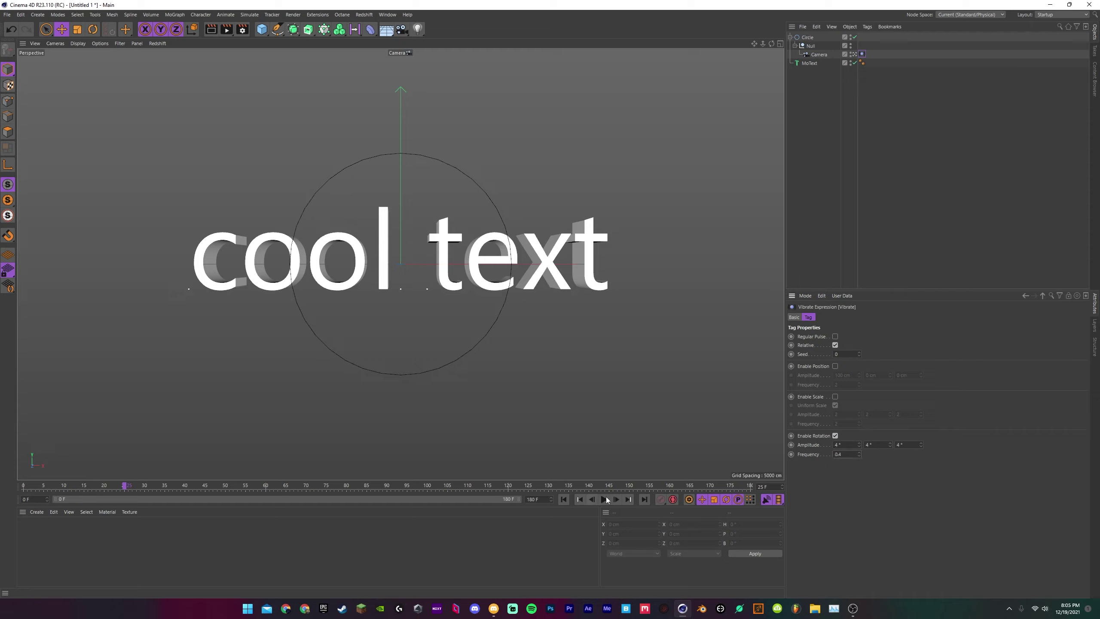
pyautogui.click(605, 499)
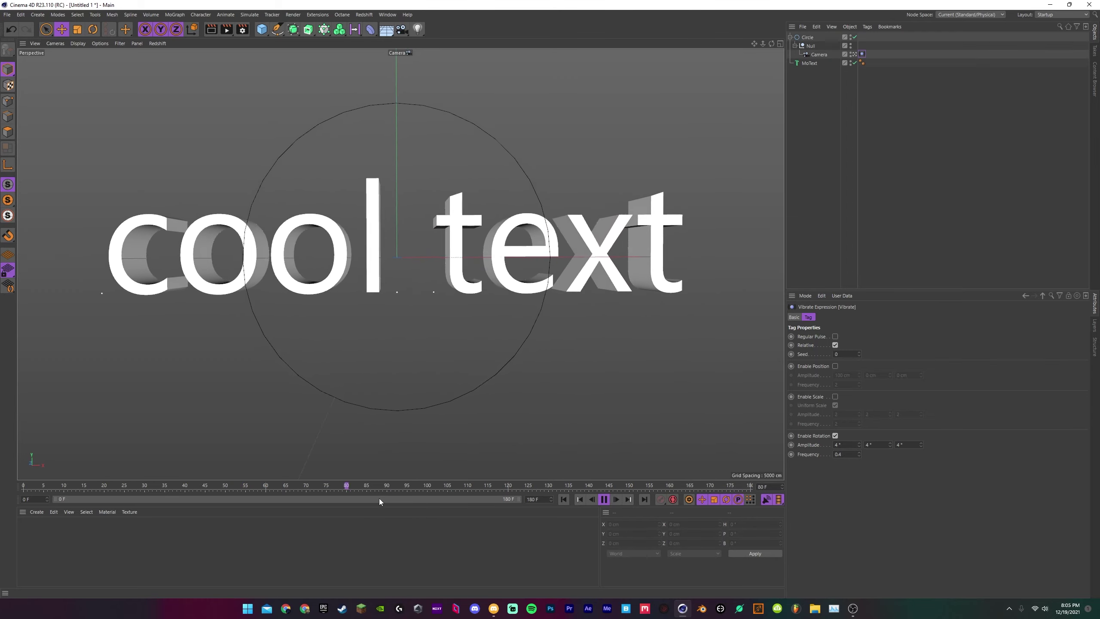
pyautogui.click(812, 47)
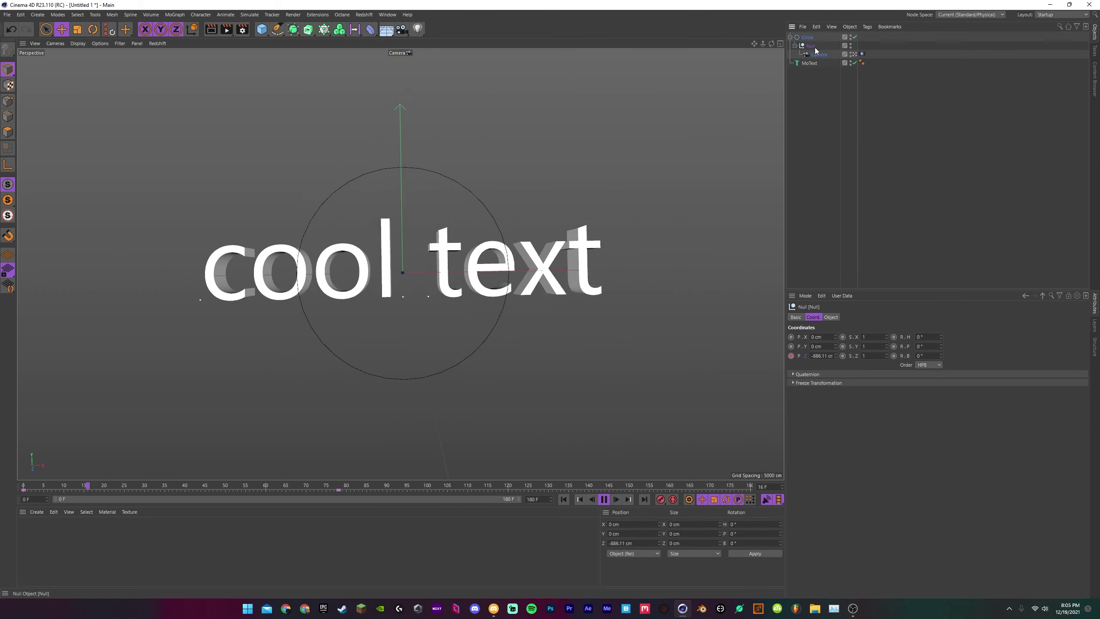
pyautogui.click(817, 54)
pyautogui.click(867, 27)
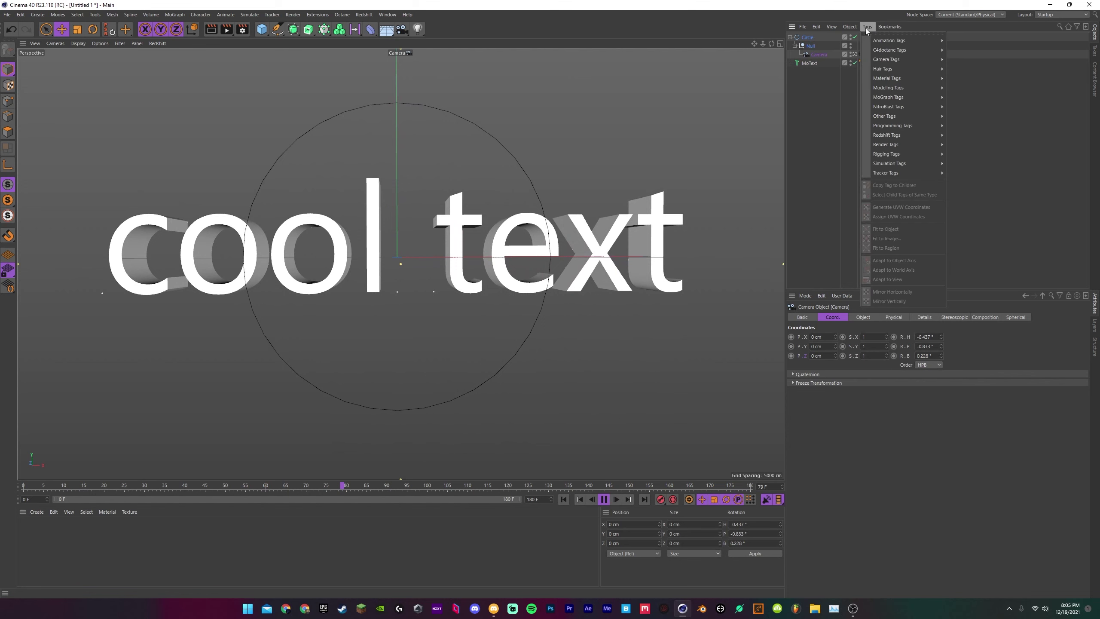
pyautogui.moveTo(892, 41)
pyautogui.click(972, 79)
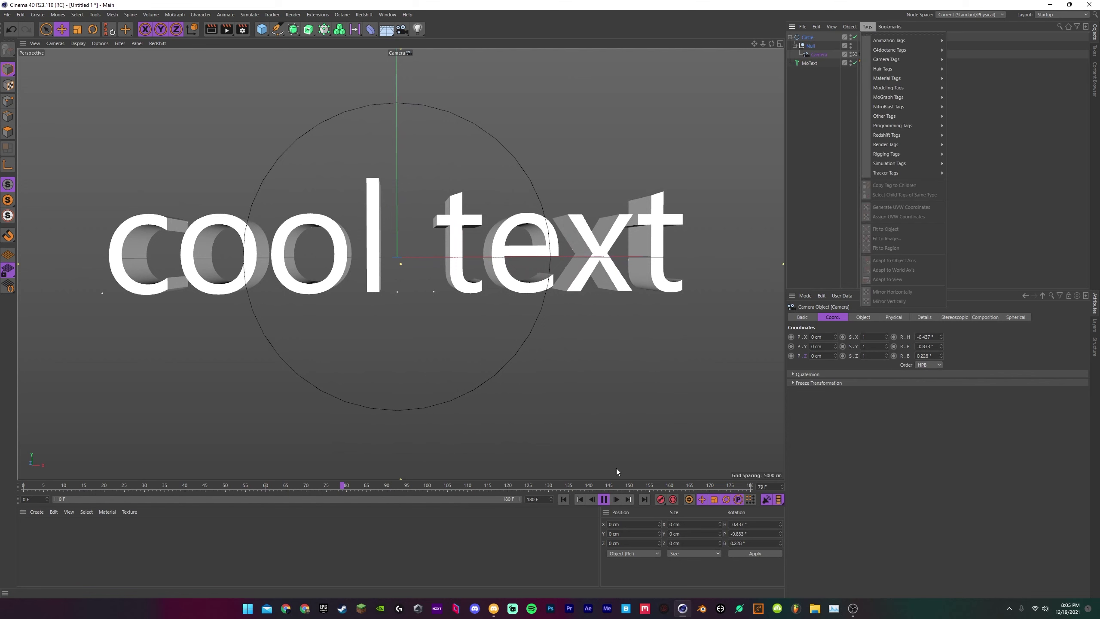
# Step: Add a second Vibrate tag to the camera and enable its rotation with 4° amplitude on all three axes
pyautogui.click(604, 500)
pyautogui.click(868, 27)
pyautogui.moveTo(892, 41)
pyautogui.click(972, 79)
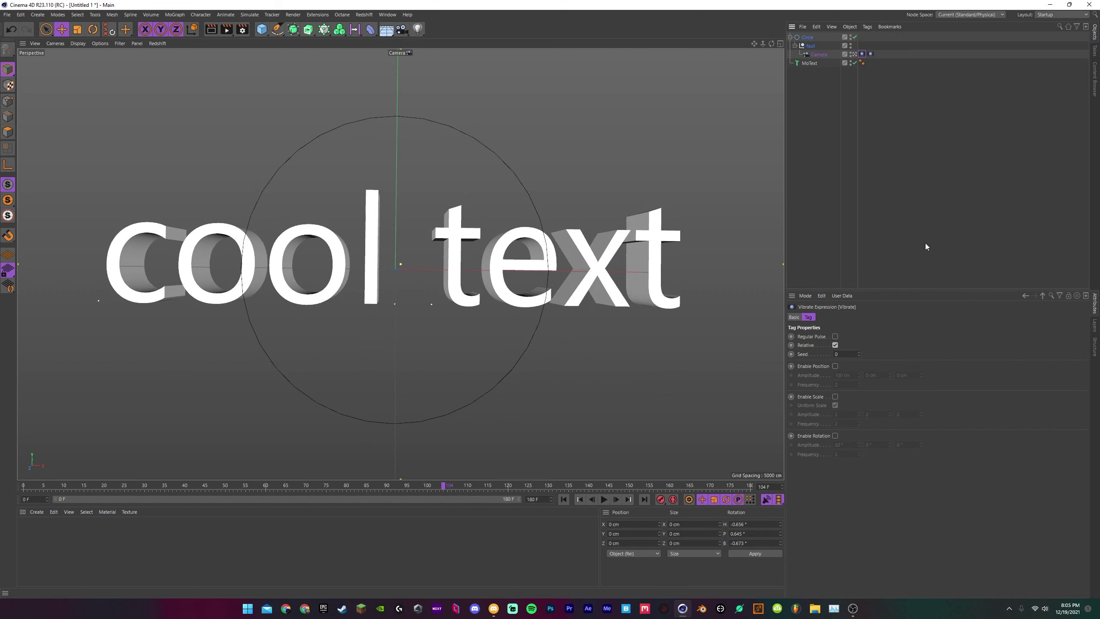
pyautogui.click(835, 436)
# Step: Keyframe the new Vibrate tag's rotation amplitude at frames 67, 42 and 89
pyautogui.moveTo(237, 489); pyautogui.dragTo(294, 489)
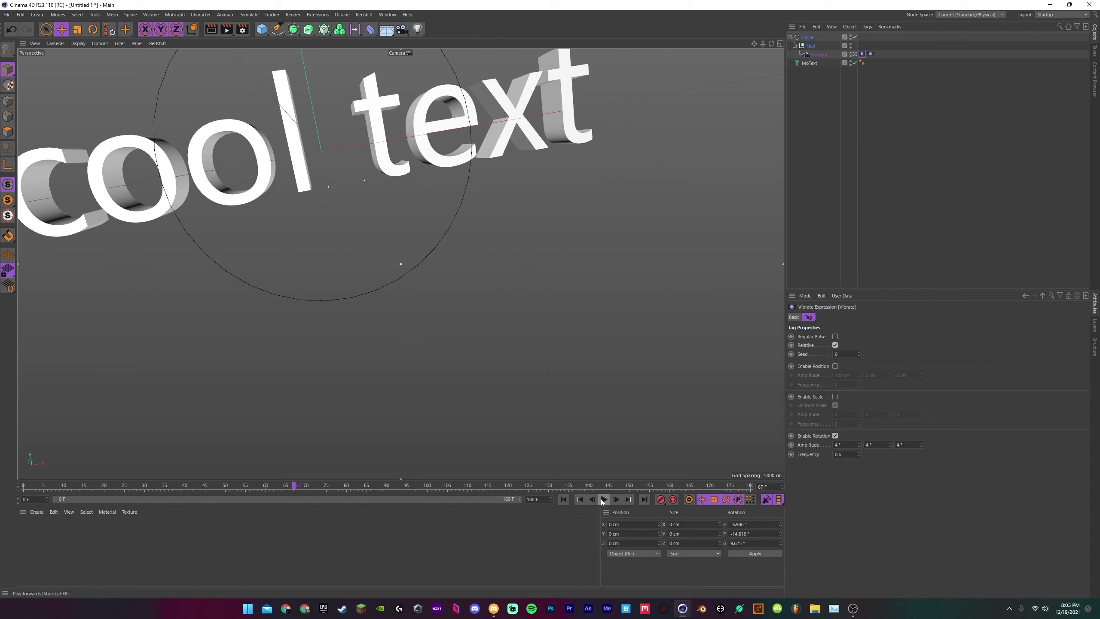
pyautogui.click(790, 445)
pyautogui.click(193, 485)
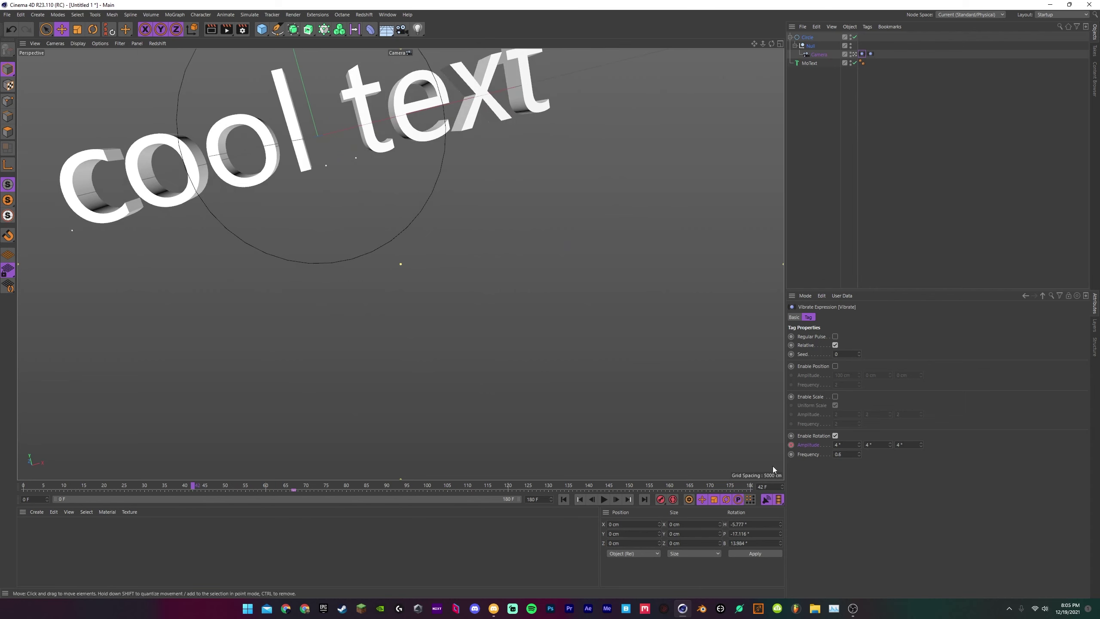
pyautogui.click(791, 445)
pyautogui.click(383, 485)
pyautogui.click(854, 447)
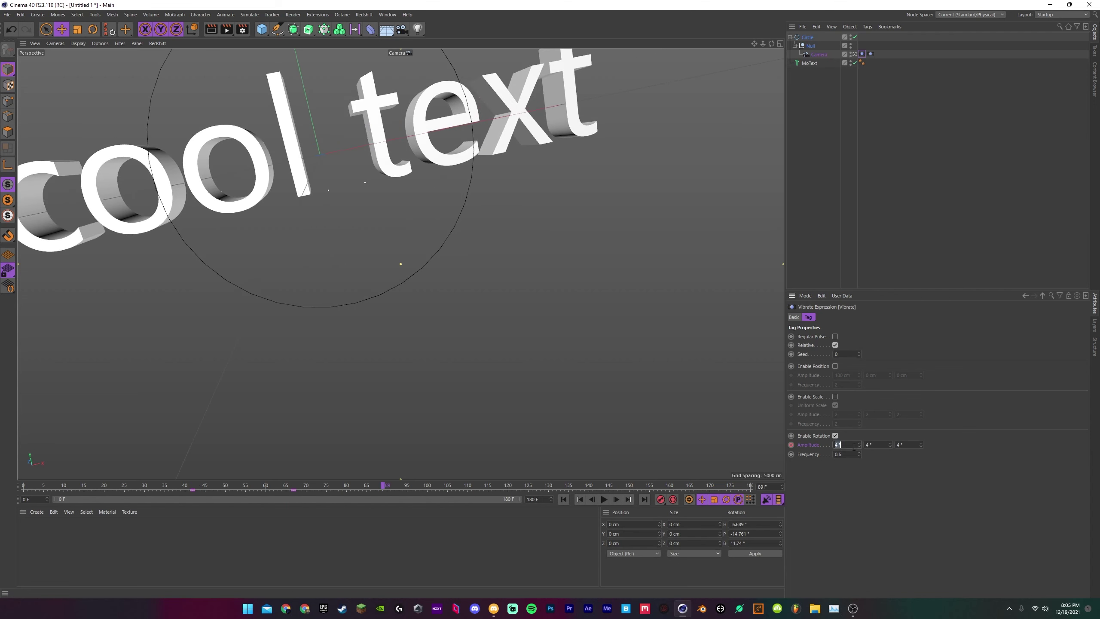
# Step: Reset the camera's heading, pitch and bank rotation to 0°
pyautogui.click(814, 55)
pyautogui.write('0')
pyautogui.doubleClick(930, 346)
pyautogui.write('0')
pyautogui.click(932, 364)
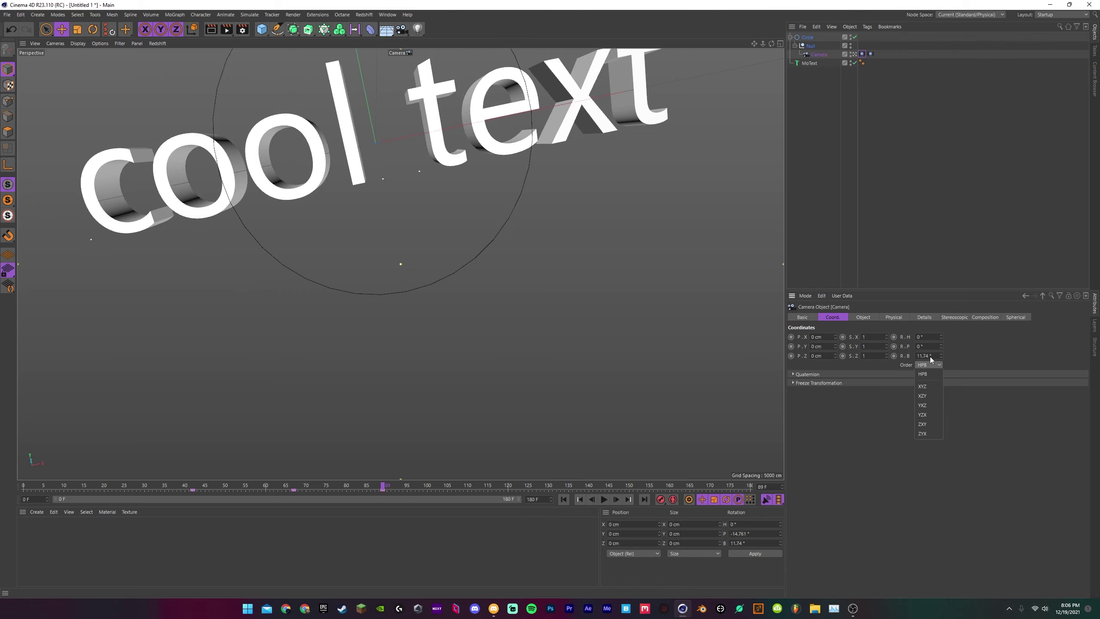
pyautogui.doubleClick(930, 356)
pyautogui.write('0')
# Step: Play the animation from near the start to check the camera shake with both Vibrate tags
pyautogui.click(33, 485)
pyautogui.click(603, 499)
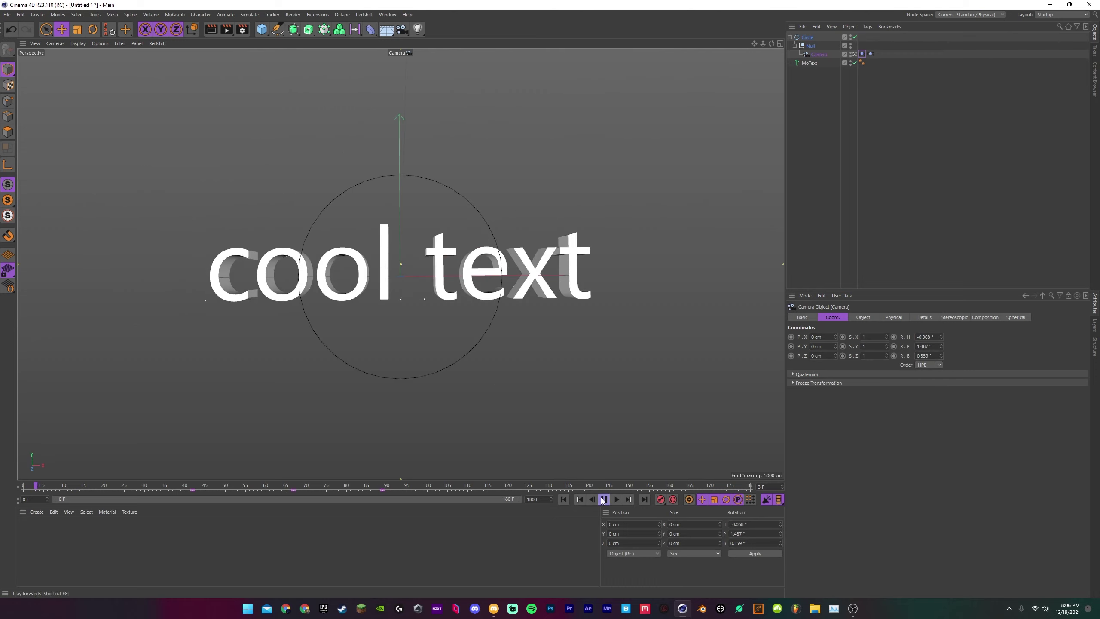
pyautogui.click(888, 211)
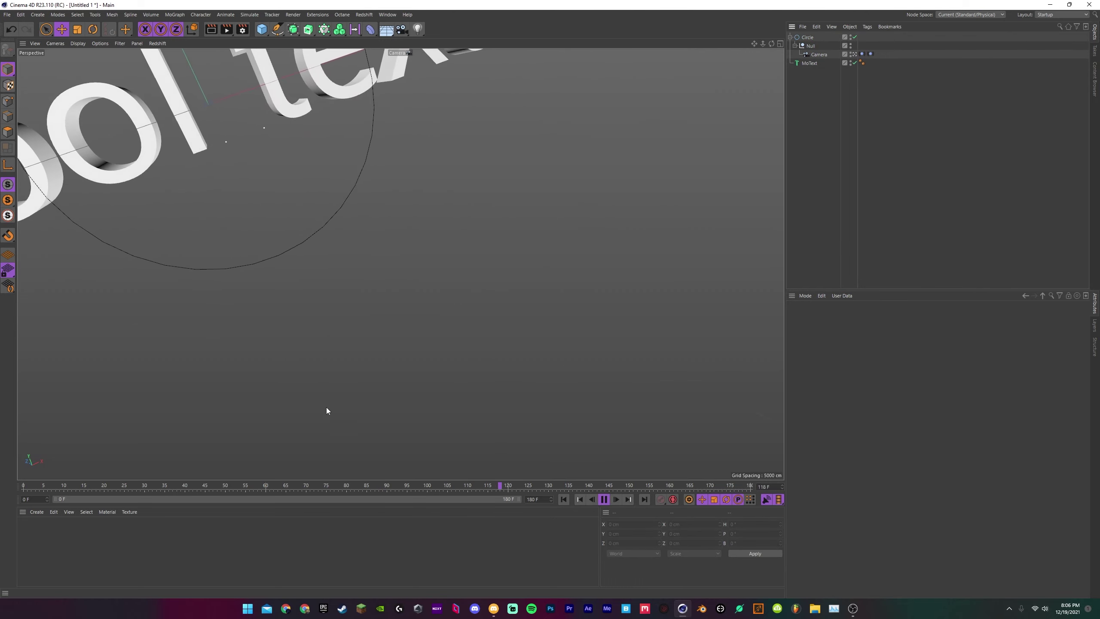
pyautogui.click(160, 487)
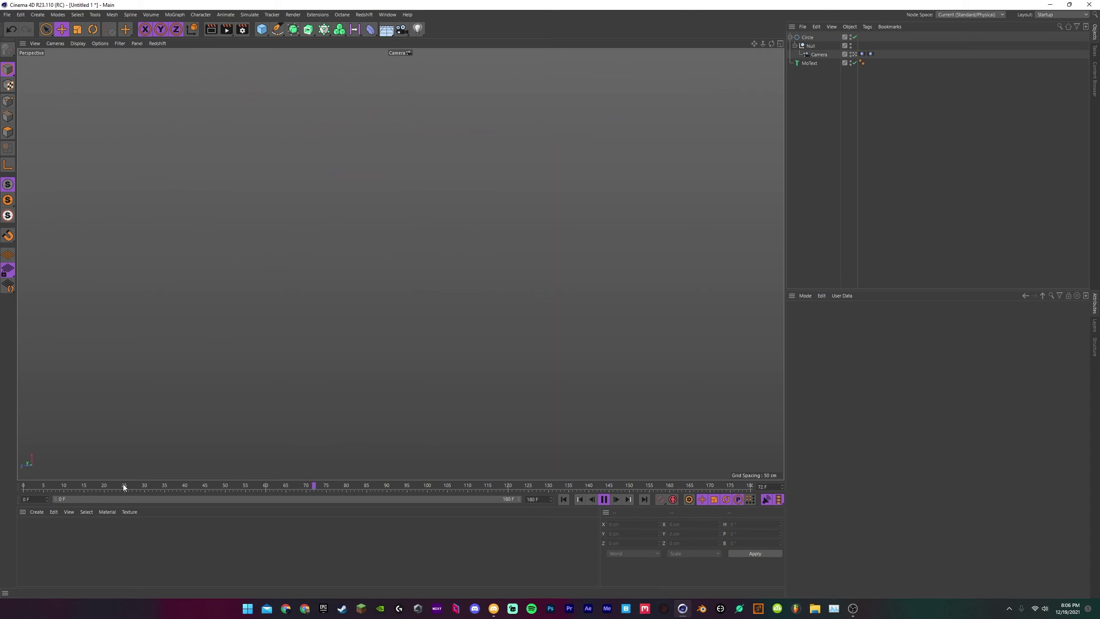
pyautogui.click(603, 500)
# Step: Move both Vibrate tags from the camera to its parent null
pyautogui.click(871, 54)
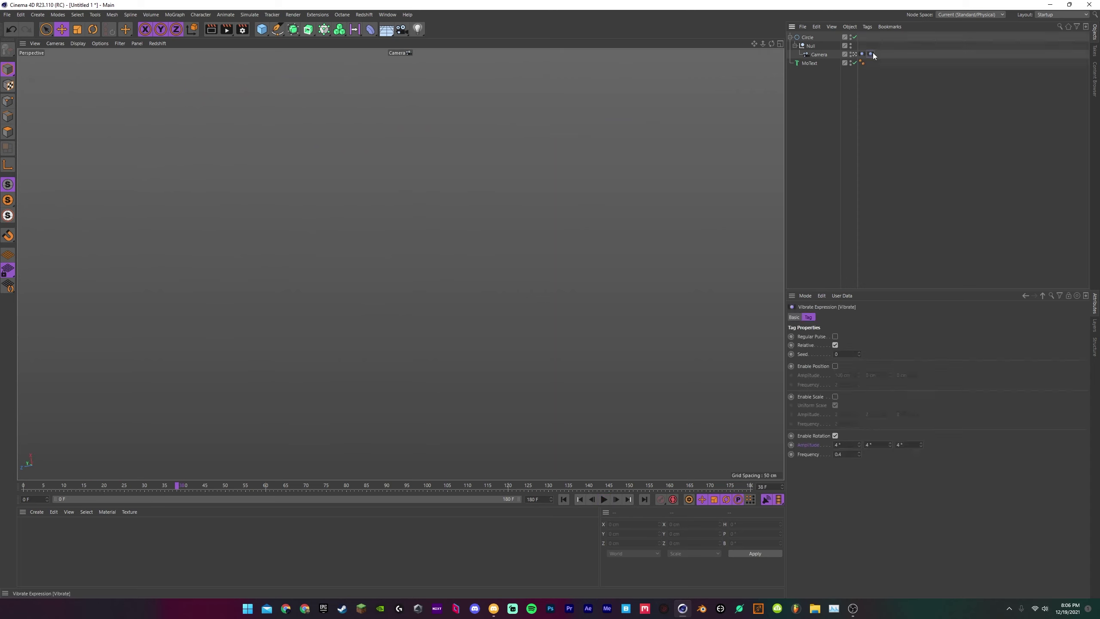
pyautogui.click(812, 46)
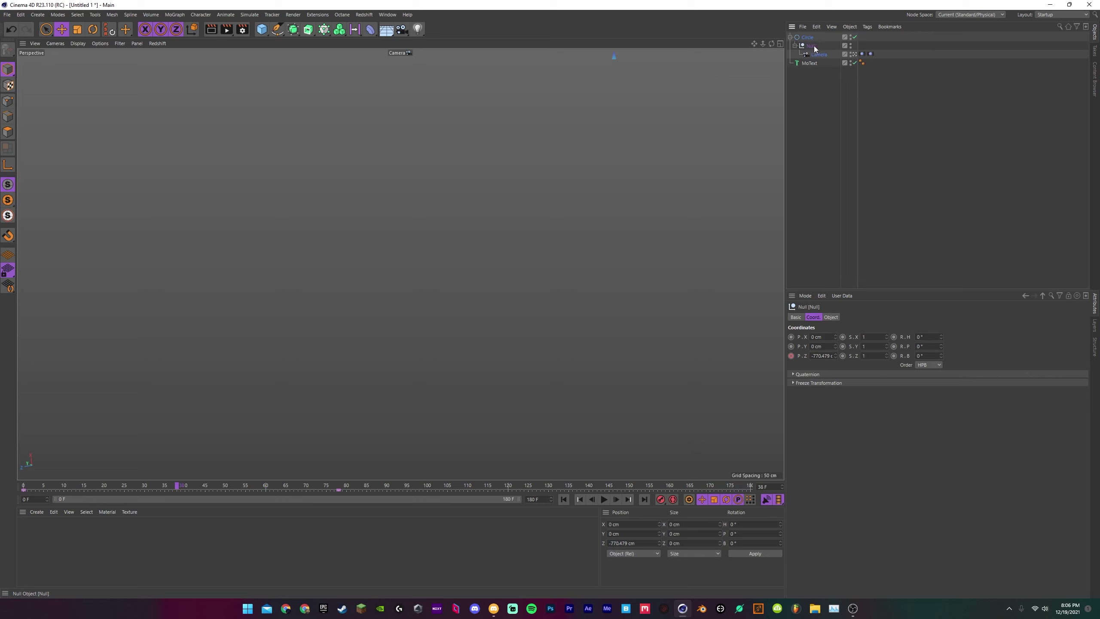
pyautogui.click(871, 53)
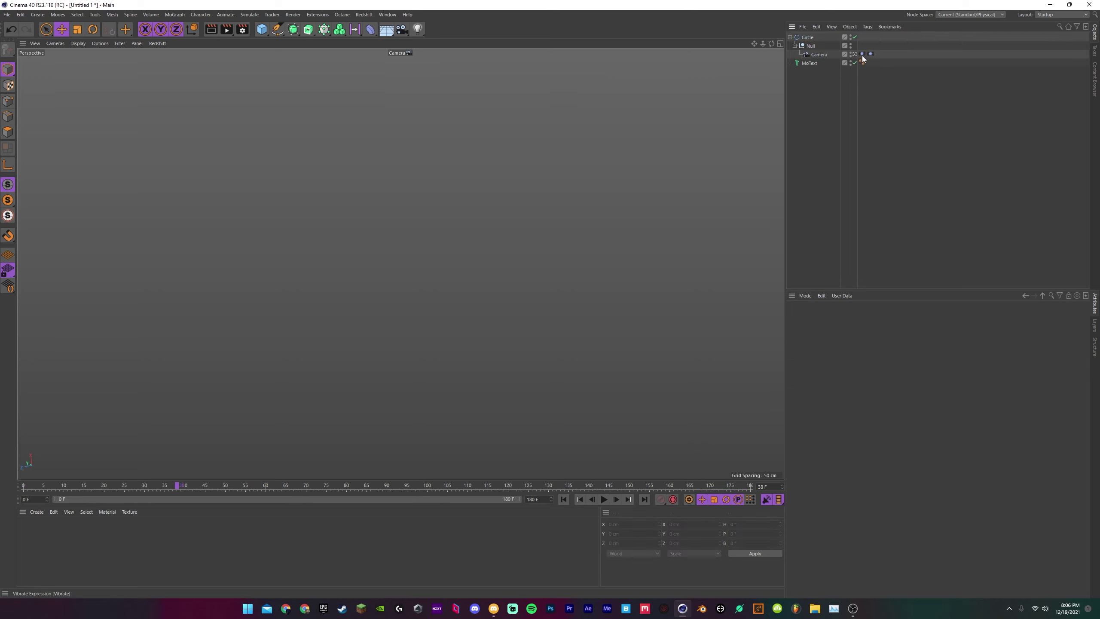
pyautogui.moveTo(863, 50); pyautogui.dragTo(872, 45)
pyautogui.click(808, 45)
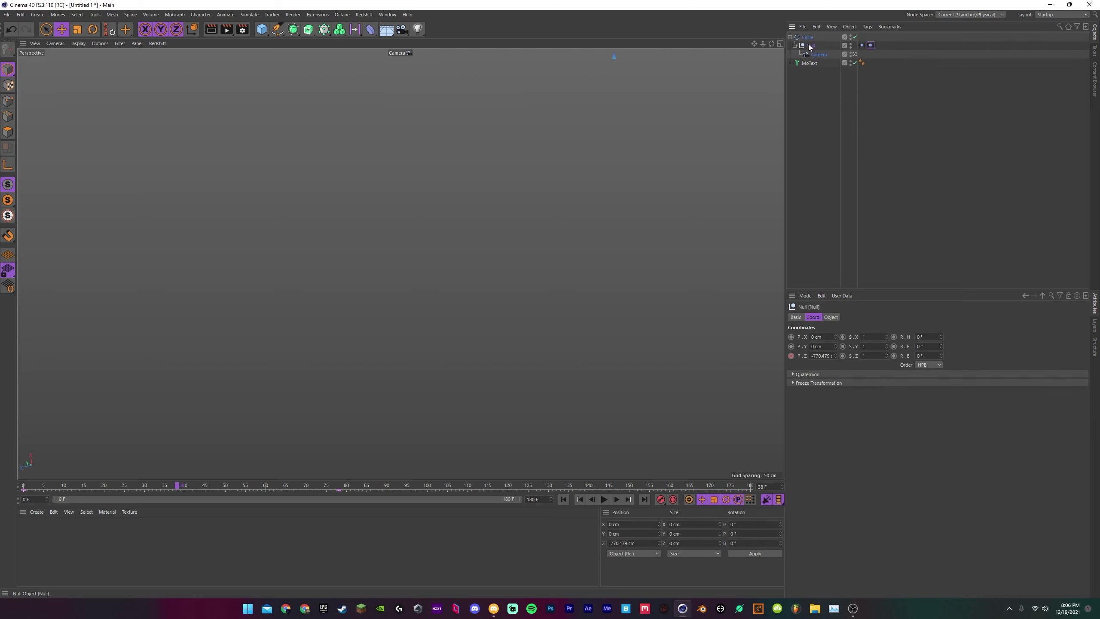
# Step: Set the camera's remaining pitch and bank rotation to 0° so it faces the text squarely
pyautogui.click(832, 55)
pyautogui.click(929, 346)
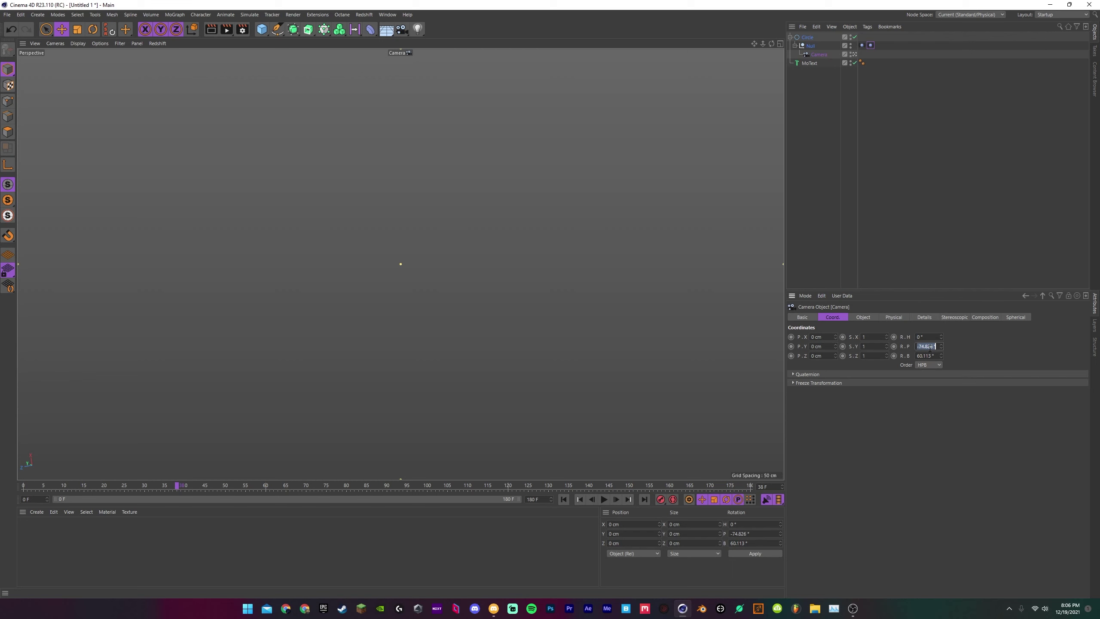
pyautogui.write('0')
pyautogui.click(930, 355)
pyautogui.write('0')
pyautogui.press('Return')
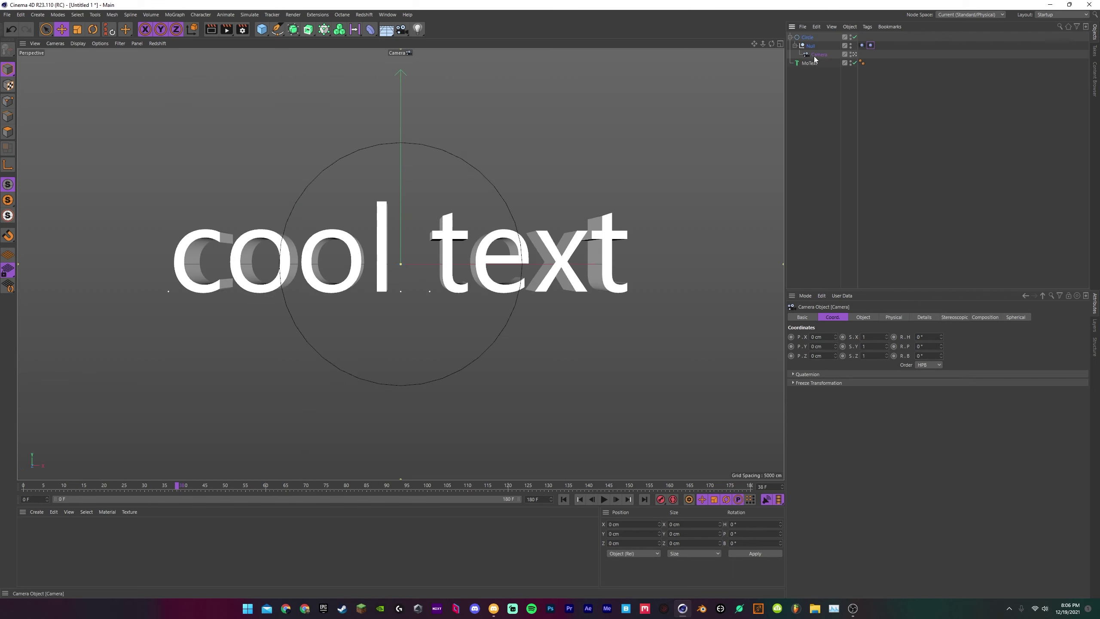
# Step: Group the camera under a second null and move one of the two Vibrate tags onto that null
pyautogui.hotkey('alt', 'g')
pyautogui.click(800, 55)
pyautogui.click(913, 56)
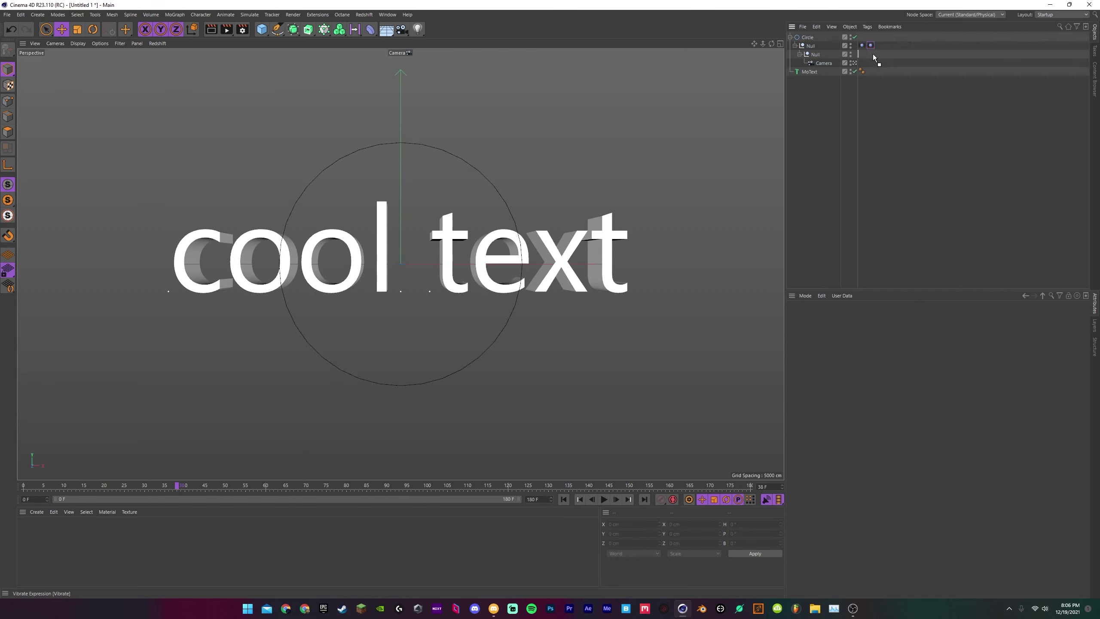
pyautogui.moveTo(873, 53); pyautogui.dragTo(863, 55)
pyautogui.click(901, 135)
# Step: Return to frame 0 and play back the shake from the two nested nulls
pyautogui.moveTo(156, 487); pyautogui.dragTo(24, 487)
pyautogui.click(605, 499)
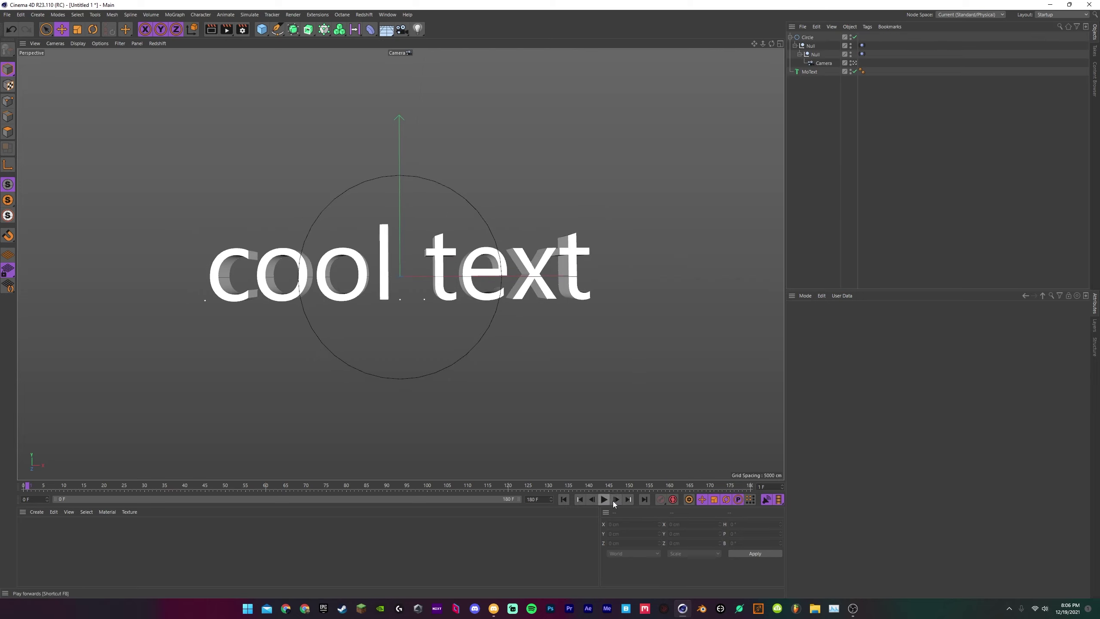
pyautogui.click(608, 501)
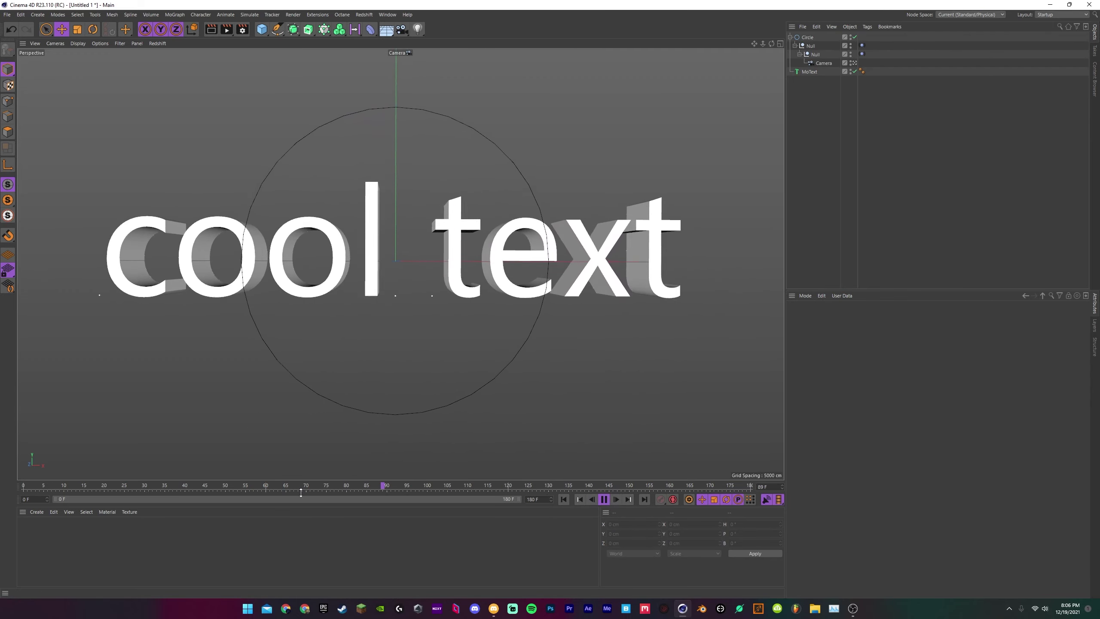
pyautogui.click(604, 500)
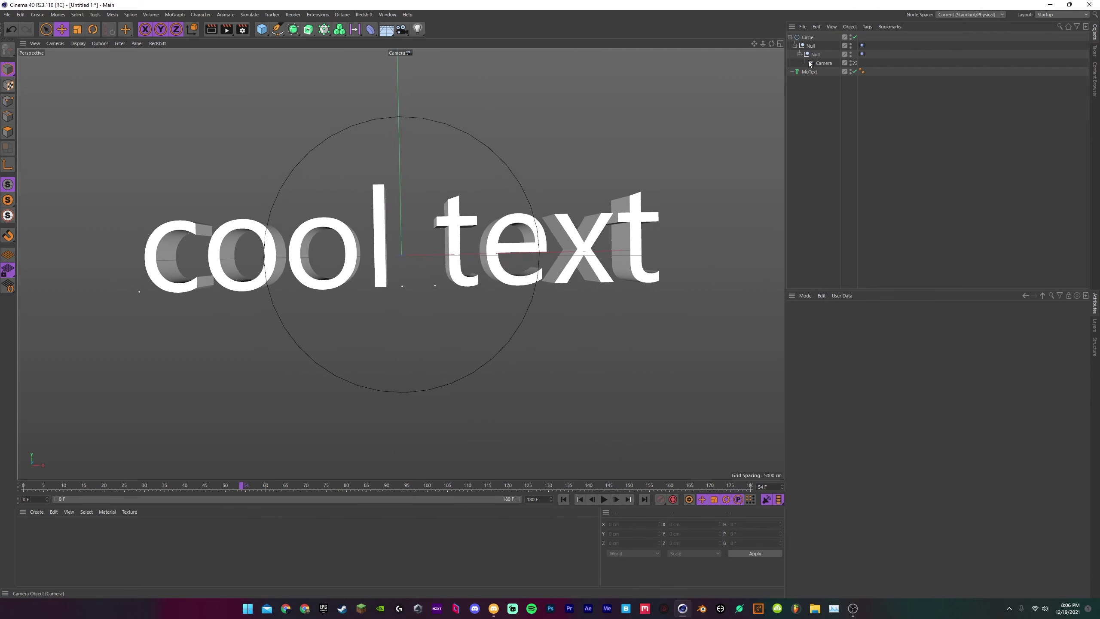
# Step: Group the camera under a third null and add a Vibrate animation tag to that null
pyautogui.click(810, 64)
pyautogui.hotkey('alt', 'g')
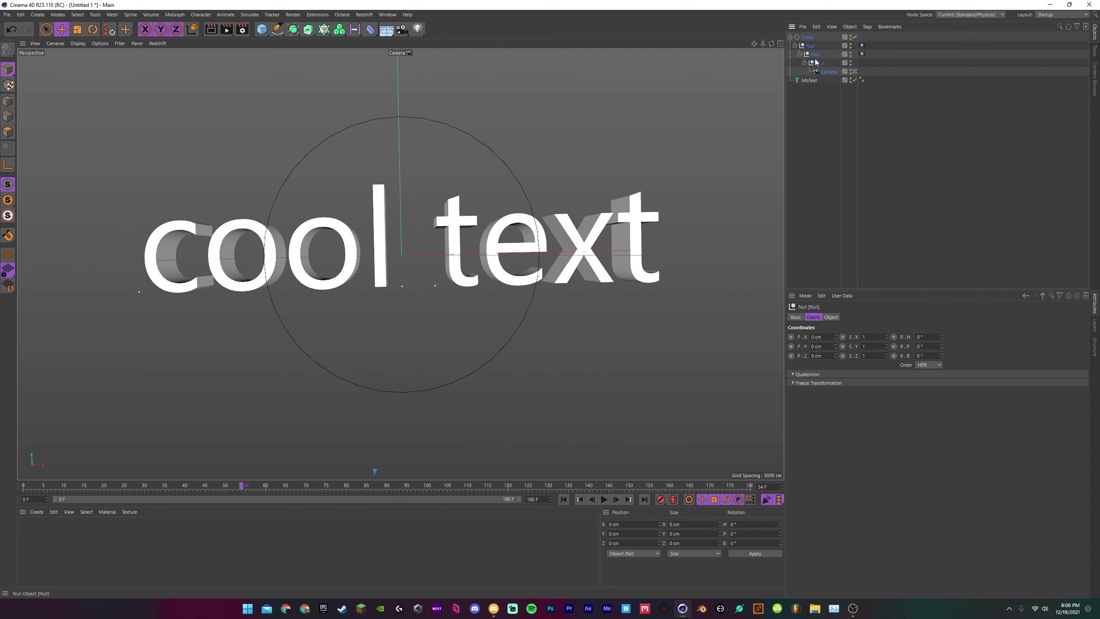
pyautogui.click(868, 27)
pyautogui.moveTo(918, 40)
pyautogui.click(964, 79)
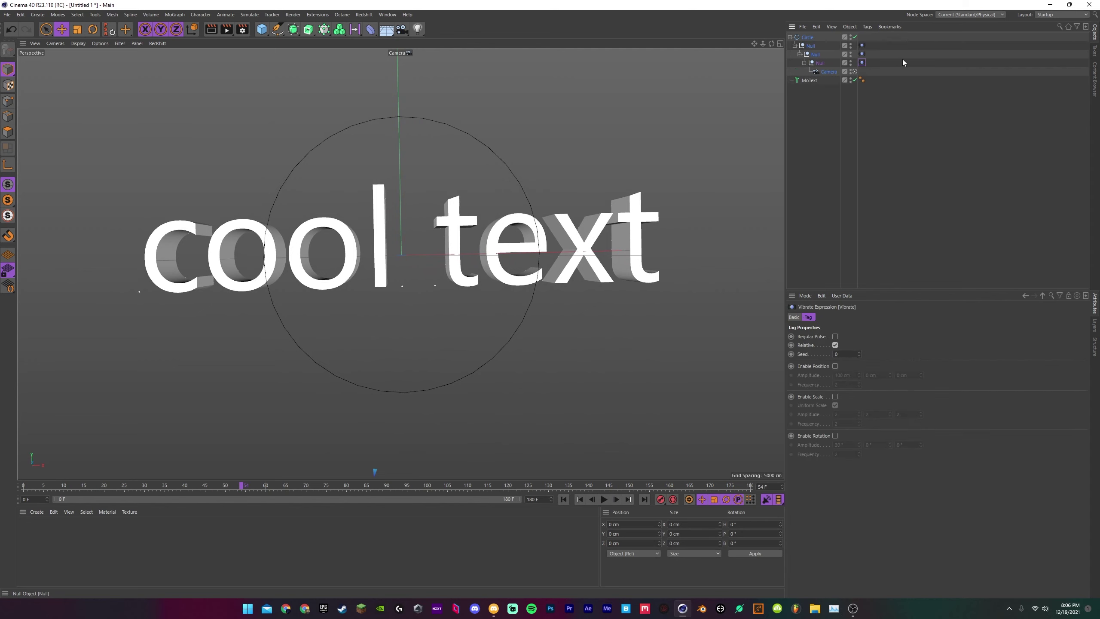
# Step: Enable regular-pulse rotation on the third null's Vibrate tag with heading amplitude only and frequency 0.4, and play it
pyautogui.click(835, 436)
pyautogui.click(604, 500)
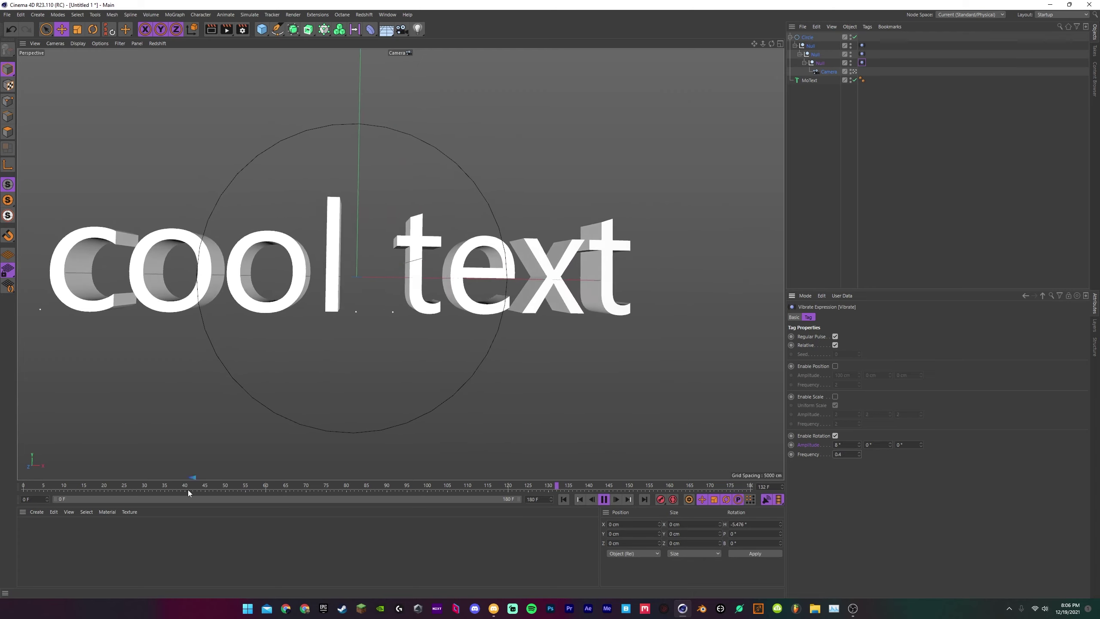
pyautogui.click(604, 501)
# Step: Keyframe the third null's vibration amplitude at frame 72 and at 0° on frame 102, and move the second key to frame 140
pyautogui.click(792, 445)
pyautogui.click(435, 485)
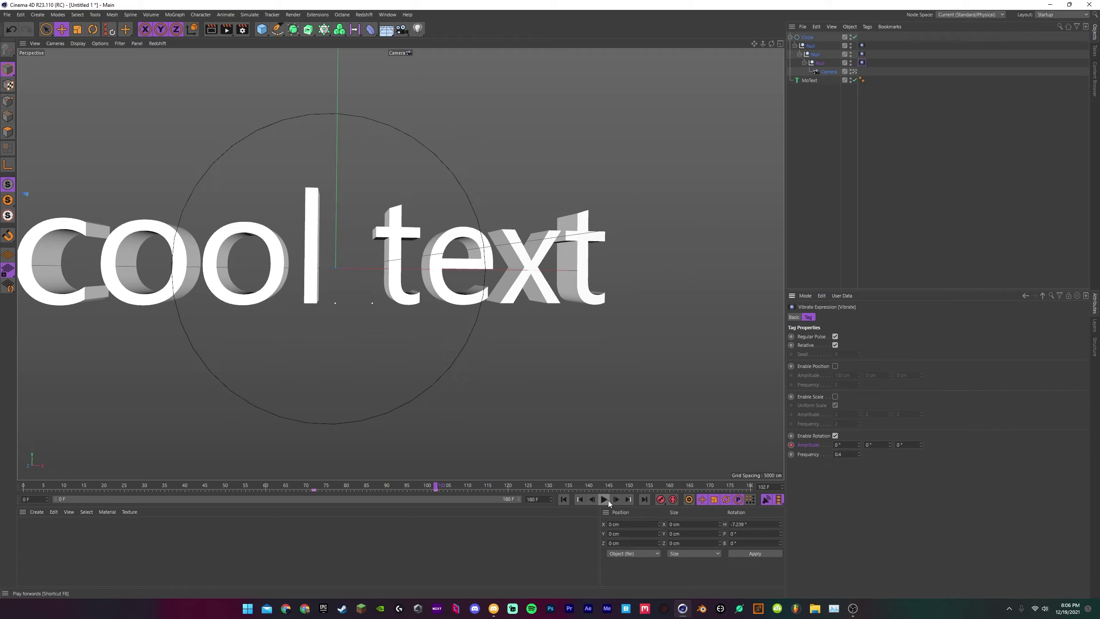
pyautogui.click(605, 499)
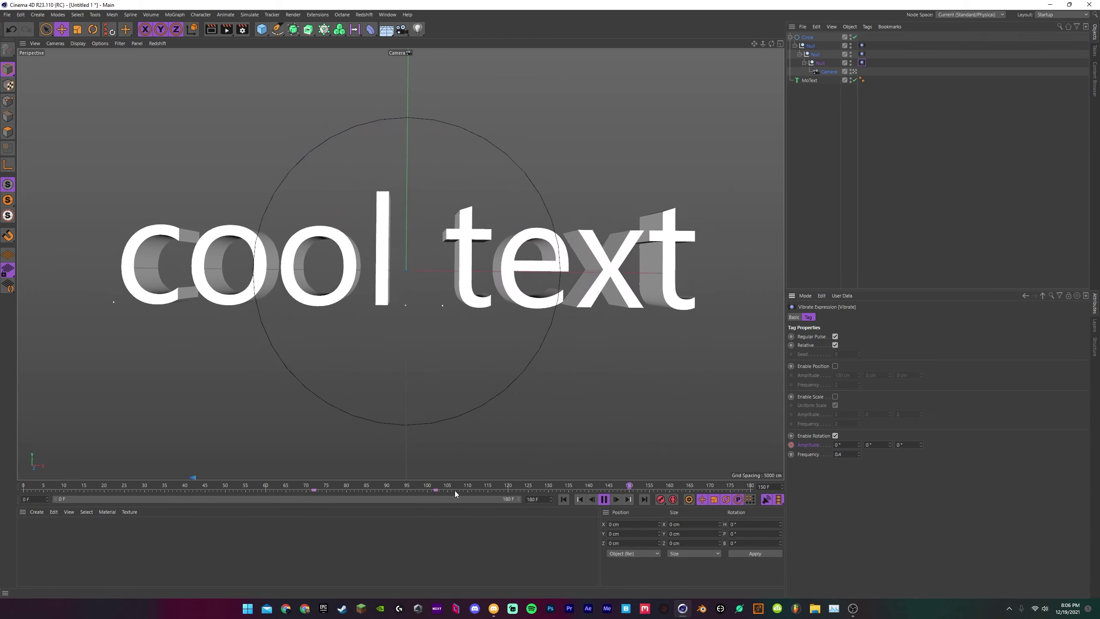
pyautogui.moveTo(455, 490); pyautogui.dragTo(589, 490)
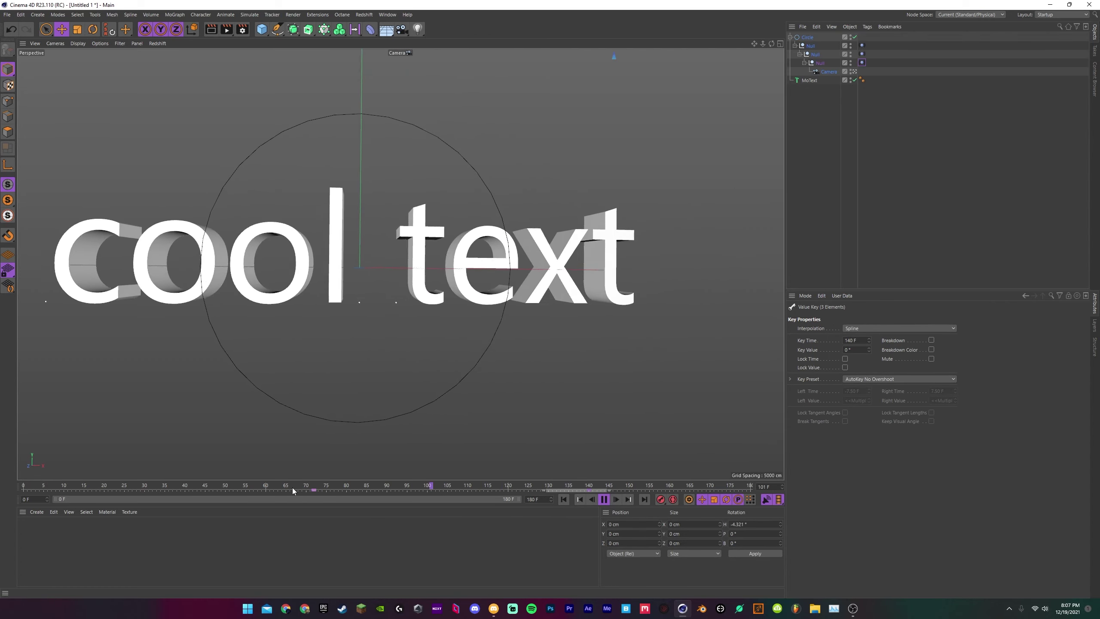
# Step: Keyframe the camera's pitch at 32° on frame 0 and 0° on frame 72, and play the tilt
pyautogui.hotkey('shift', 'f')
pyautogui.click(828, 71)
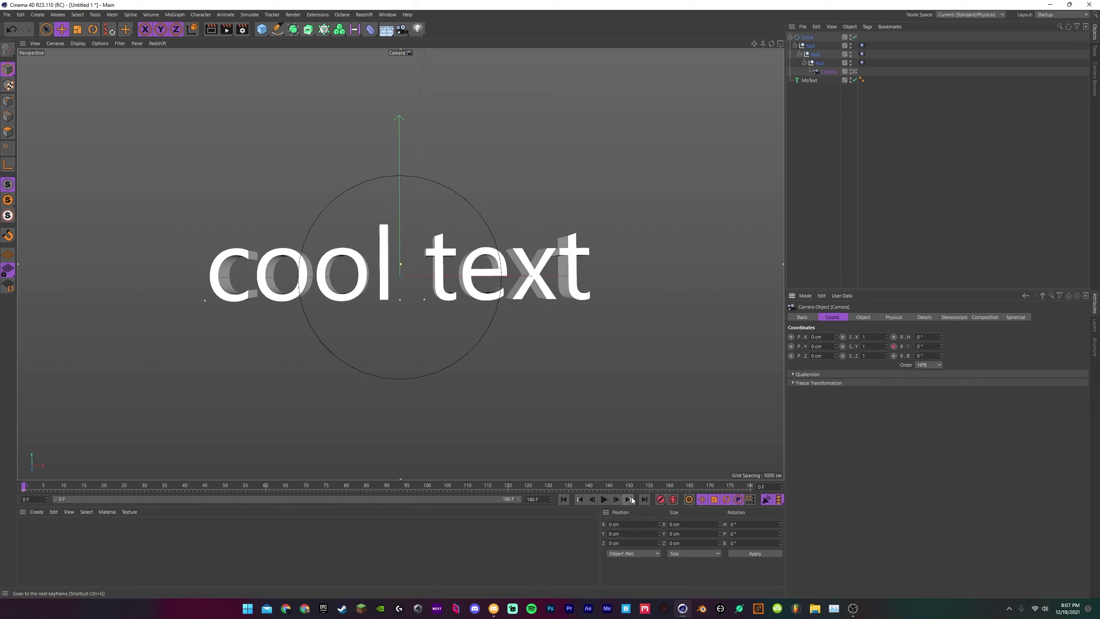
pyautogui.click(604, 500)
pyautogui.click(604, 500)
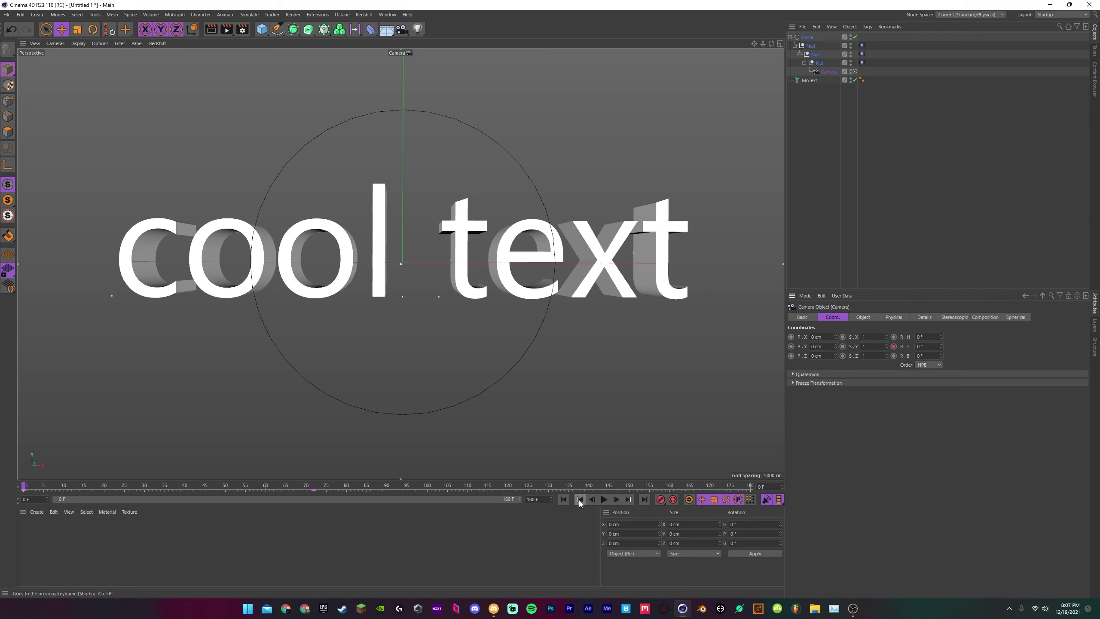
pyautogui.moveTo(940, 346); pyautogui.dragTo(940, 319)
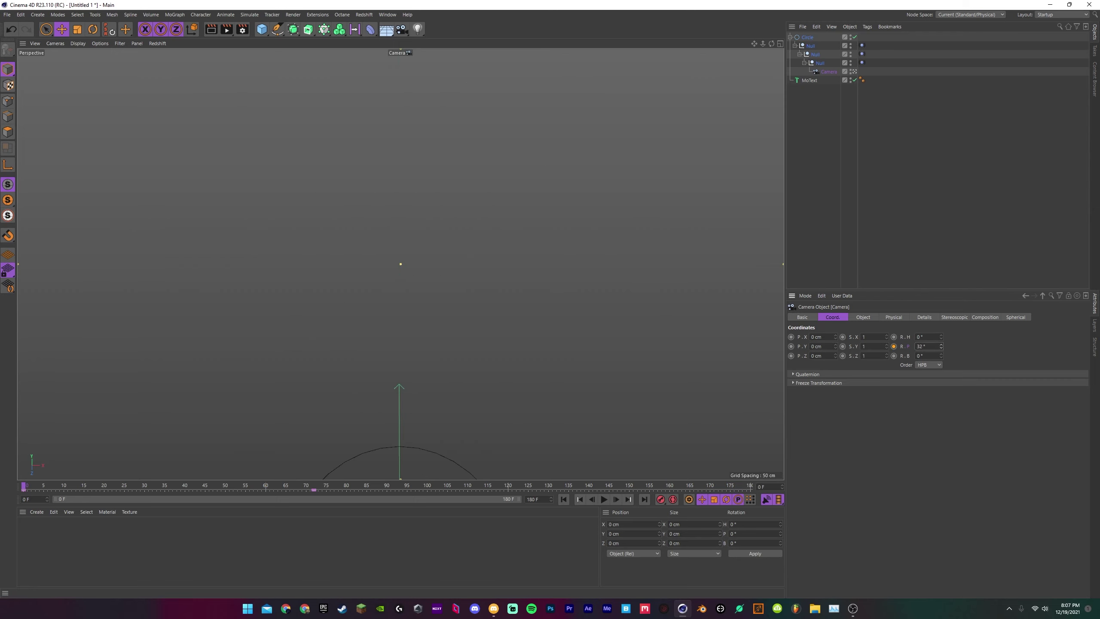
pyautogui.click(608, 500)
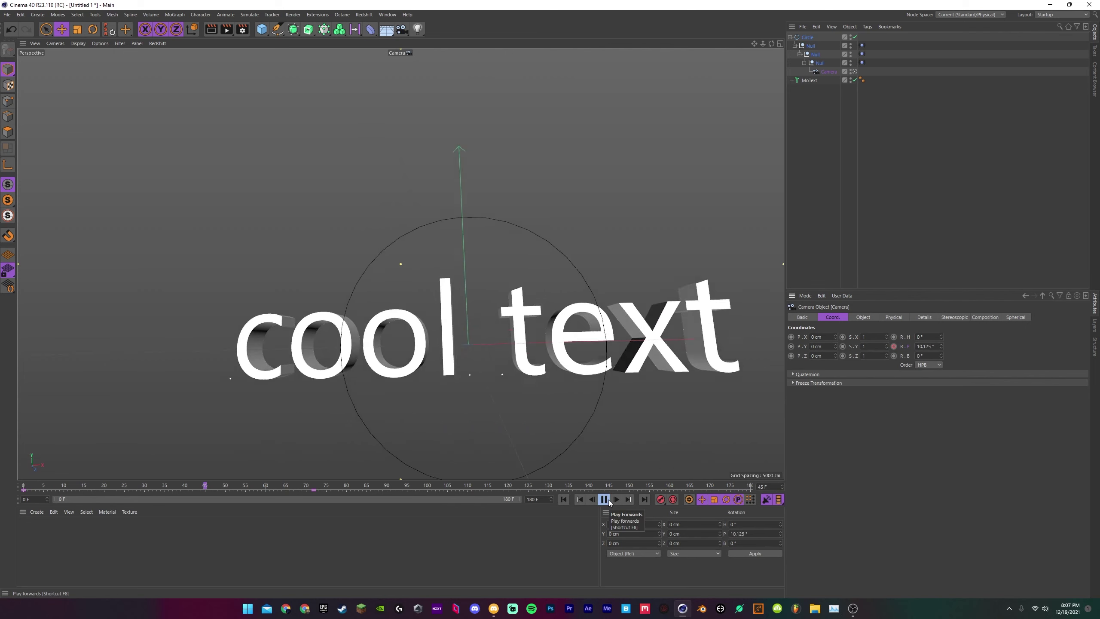
pyautogui.click(605, 500)
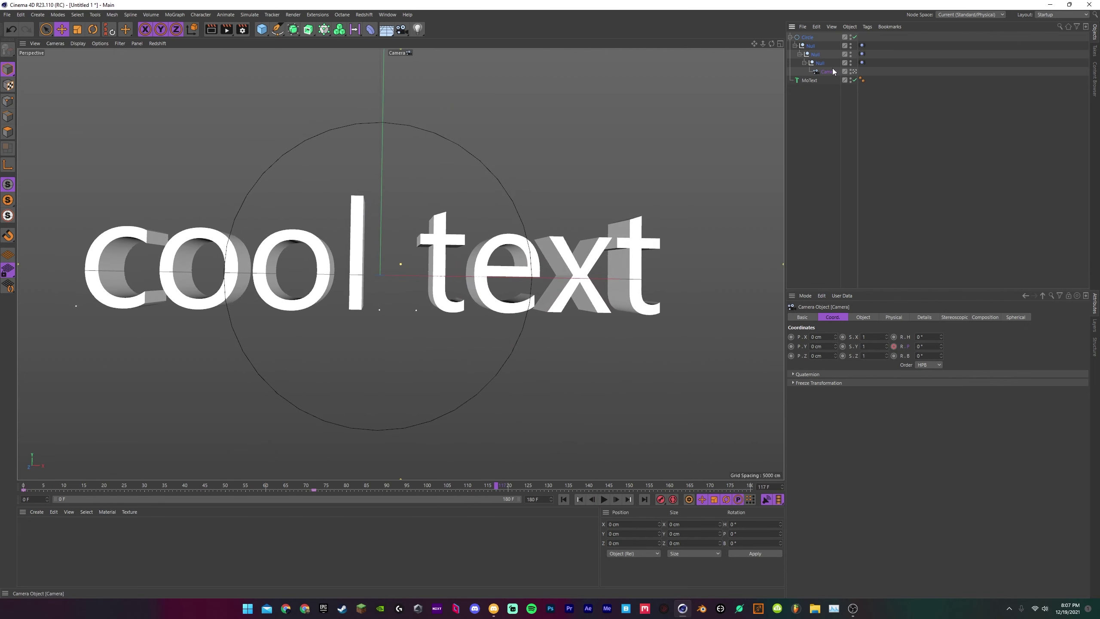
# Step: Group the camera under a fourth null, keep looking through the camera, and select the new null
pyautogui.hotkey('alt', 'g')
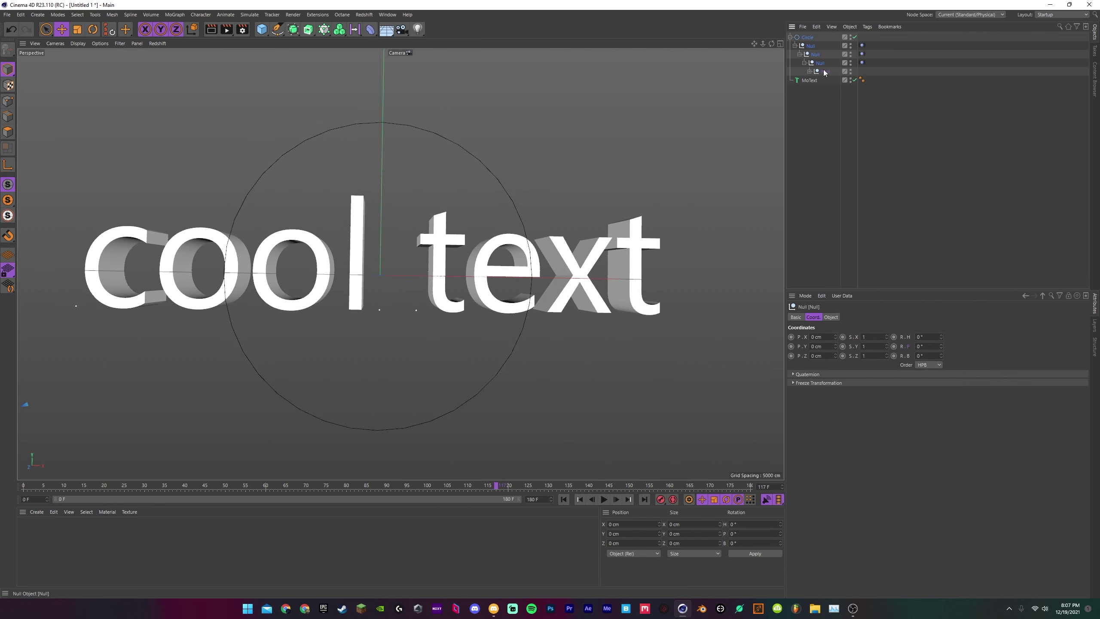
pyautogui.click(810, 72)
pyautogui.click(839, 80)
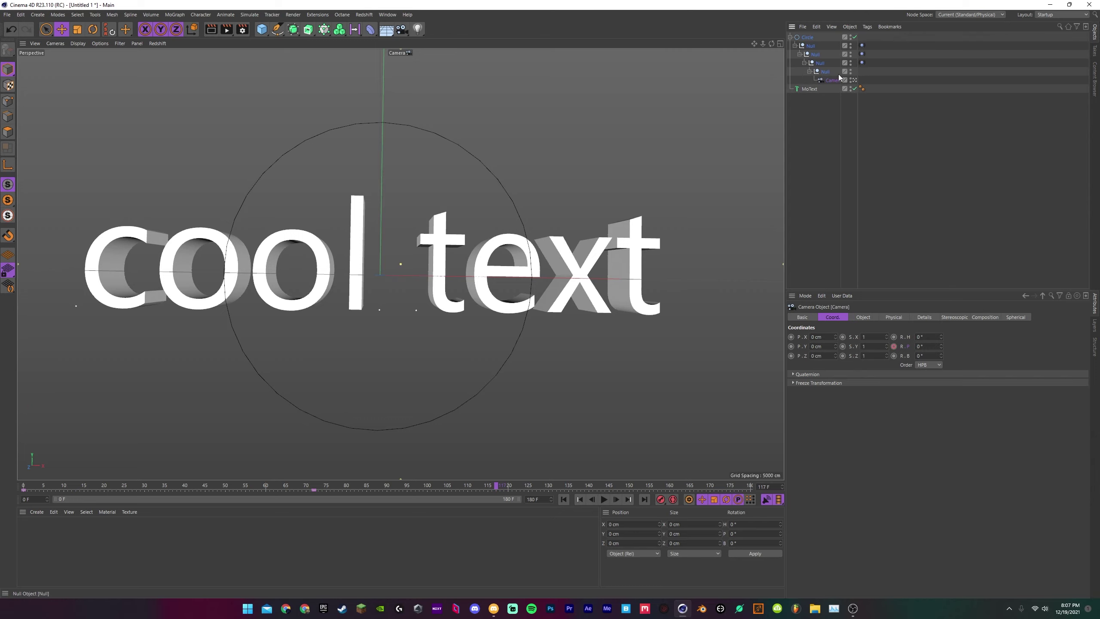
pyautogui.click(854, 81)
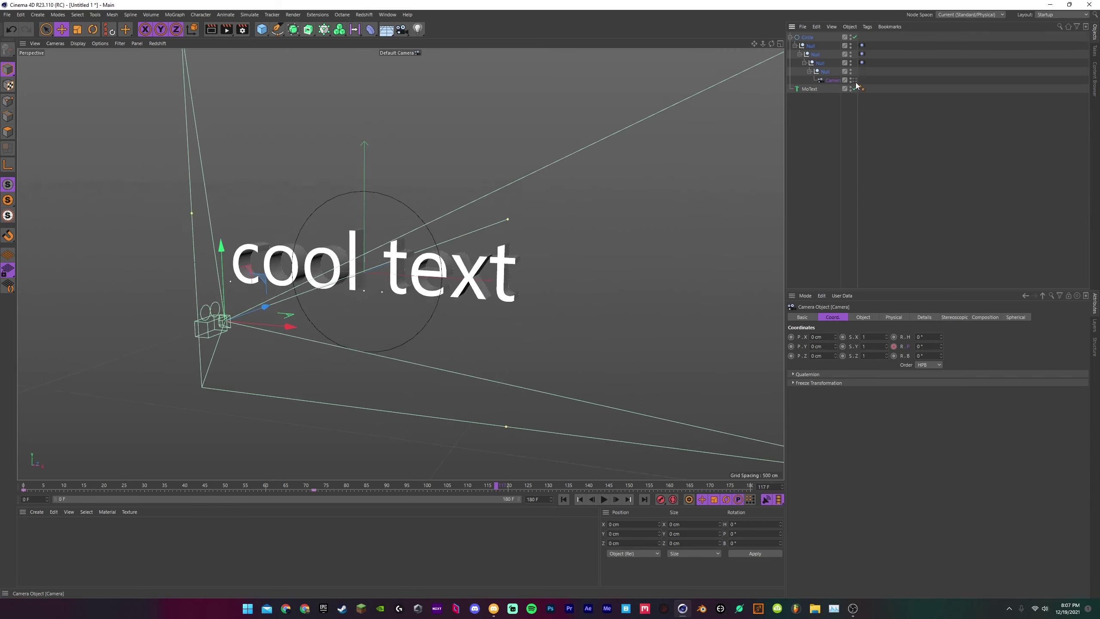
pyautogui.click(854, 80)
pyautogui.click(825, 71)
pyautogui.click(867, 27)
pyautogui.click(868, 27)
pyautogui.click(868, 27)
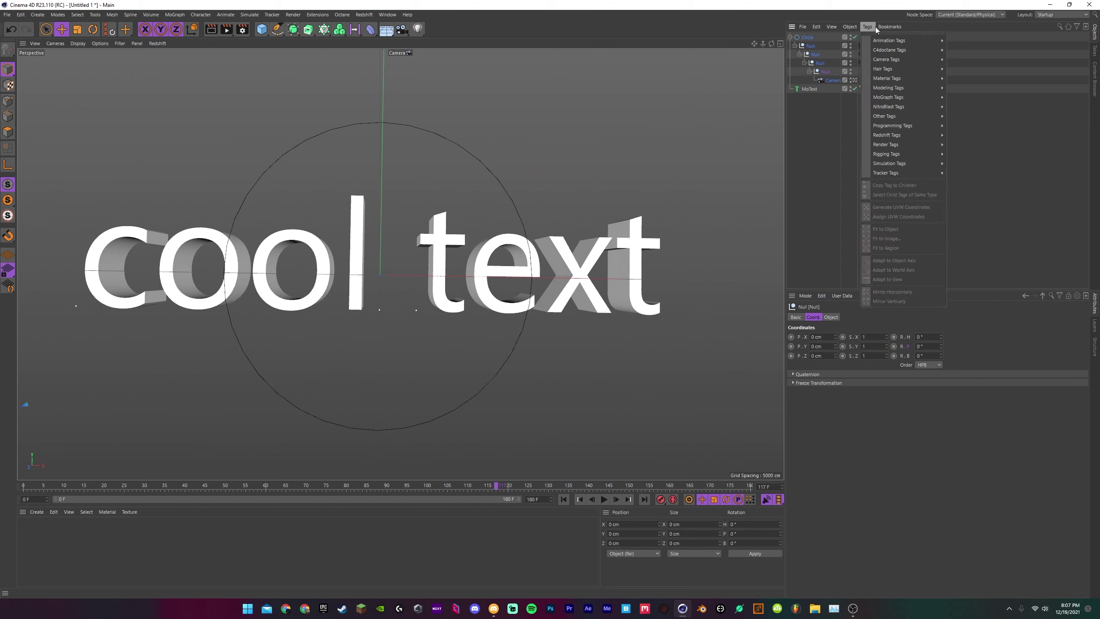
pyautogui.moveTo(889, 41)
pyautogui.click(1020, 107)
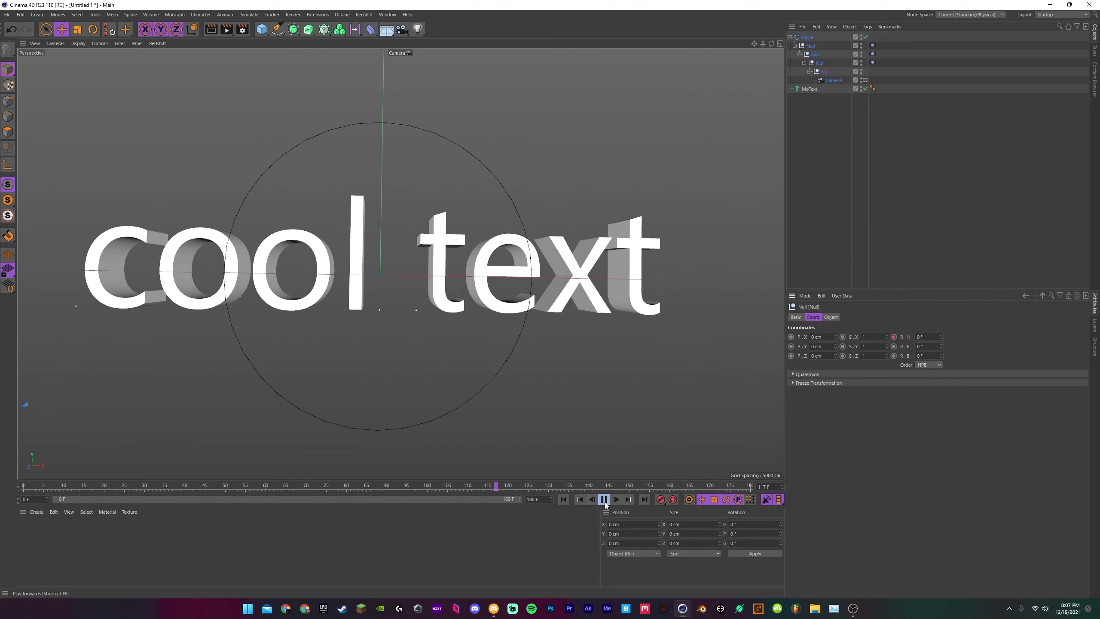
# Step: Keyframe the fourth null's heading to swing away from frame 117 to 149 and return to 0° at frame 166
pyautogui.click(604, 500)
pyautogui.moveTo(941, 337); pyautogui.dragTo(943, 339)
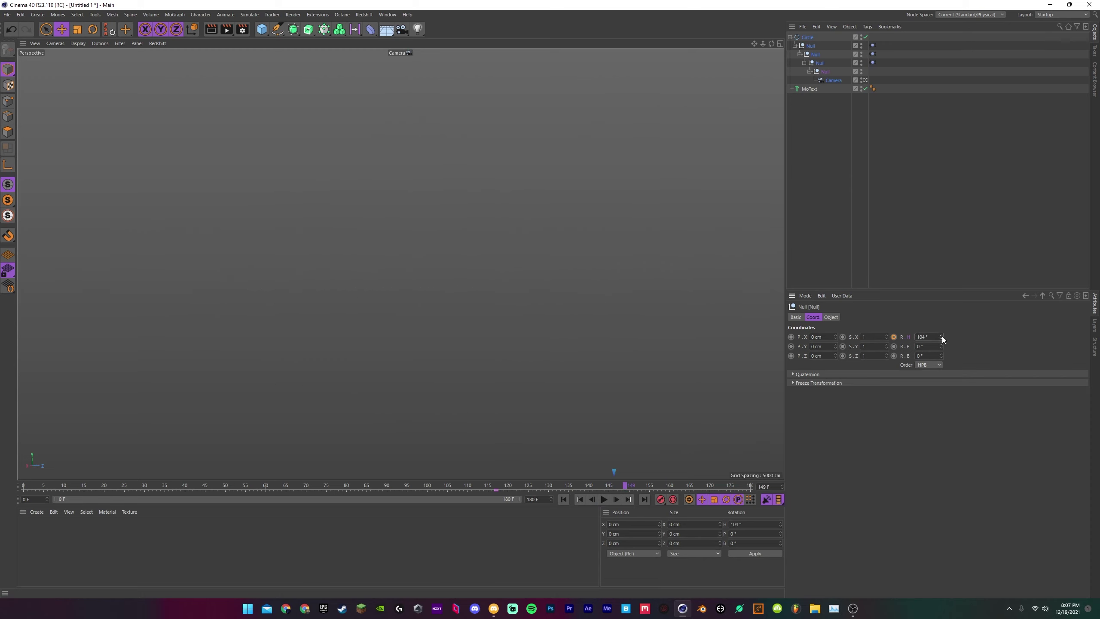
pyautogui.click(616, 499)
pyautogui.click(893, 338)
pyautogui.click(604, 499)
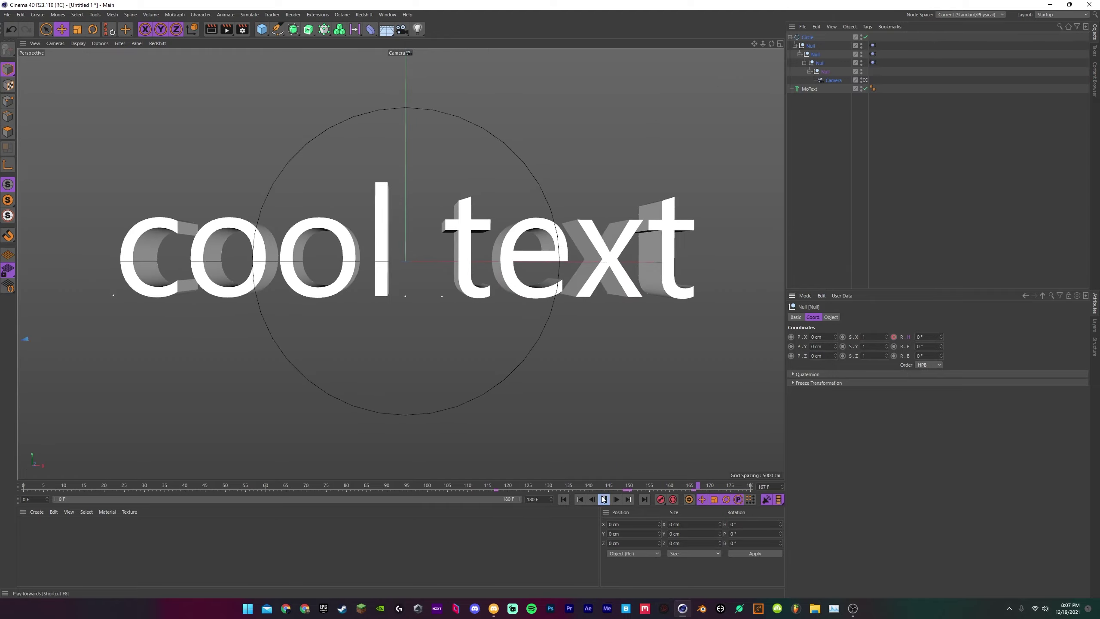
# Step: Play back the heading swing from several points, return to frame 0 and deselect everything
pyautogui.click(547, 487)
pyautogui.click(480, 486)
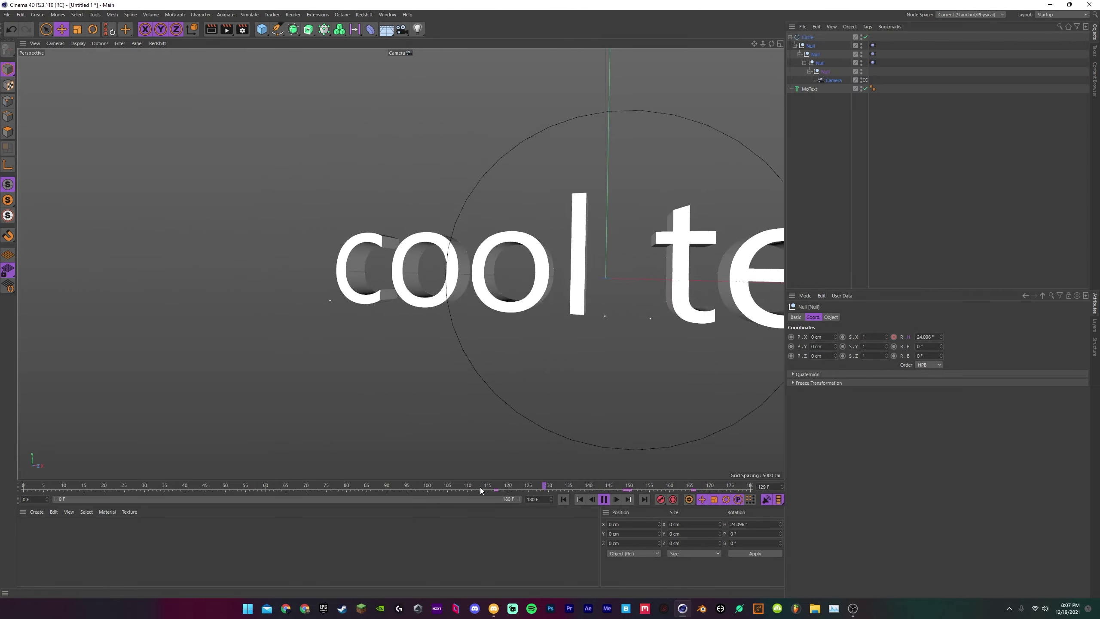
pyautogui.click(420, 489)
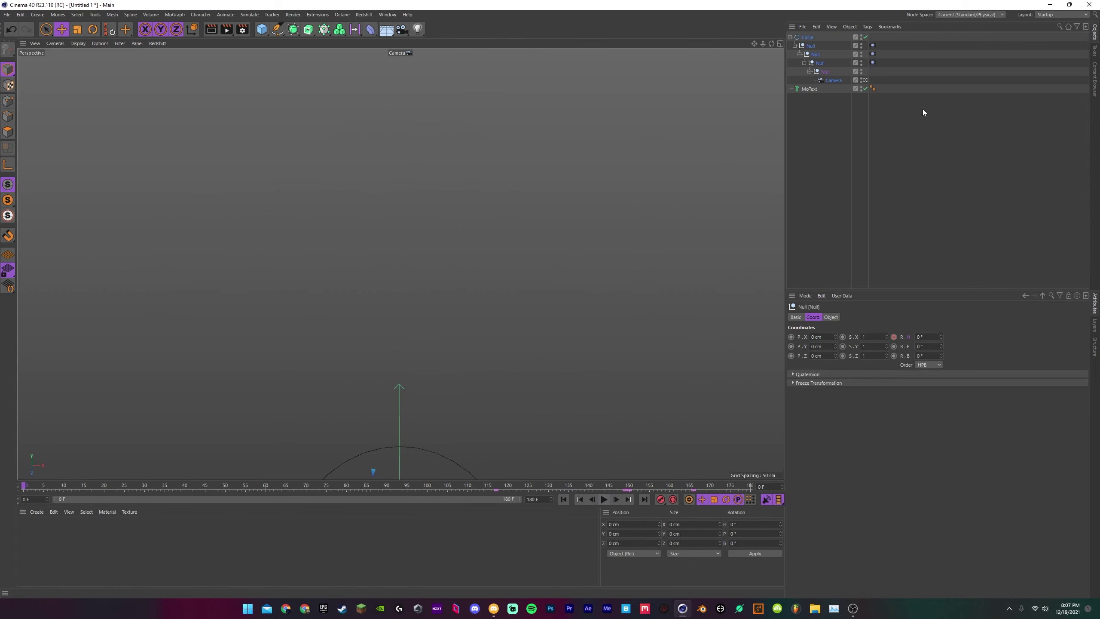
pyautogui.click(923, 108)
pyautogui.click(808, 38)
pyautogui.click(873, 115)
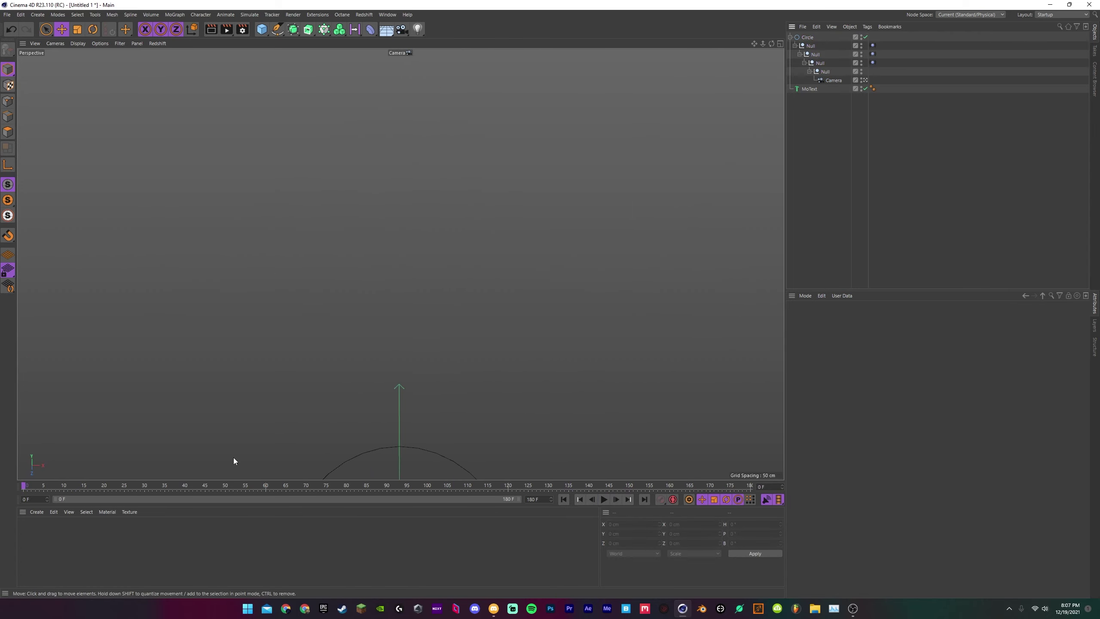